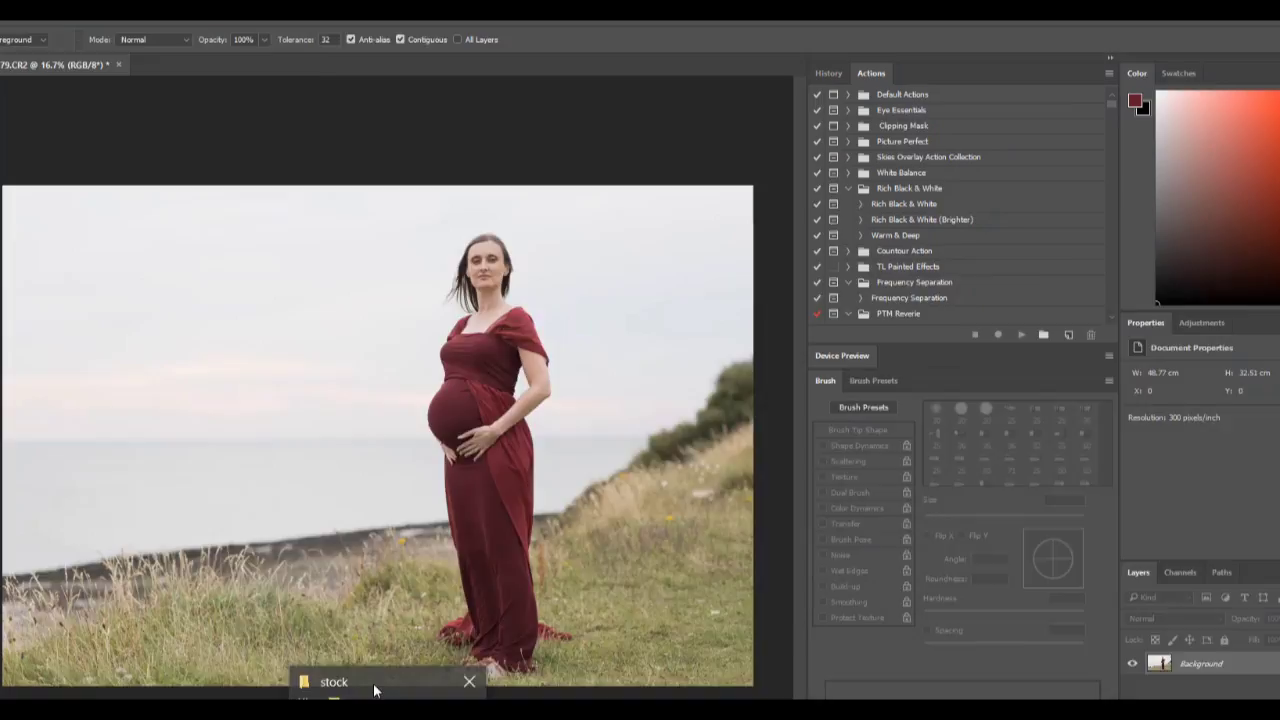
Step: Place the red Dress2 fabric image on the photo and stretch it across the left side
left_click(371, 688)
left_click_drag(1228, 660, 497, 435)
left_click_drag(619, 441, 471, 466)
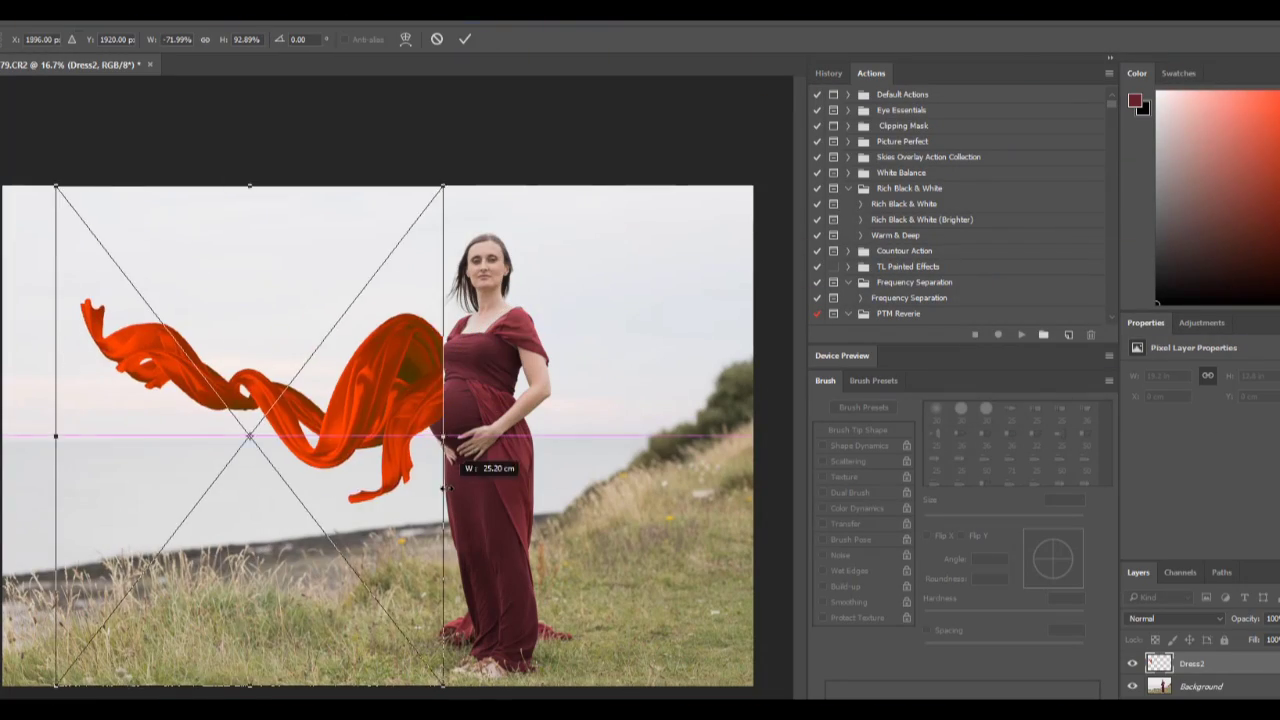
left_click_drag(51, 186, 71, 206)
key("Return")
Step: Try adding the Dress27 and Dress6 fabrics, then discard the Dress6 layer
left_click_drag(877, 481, 838, 183)
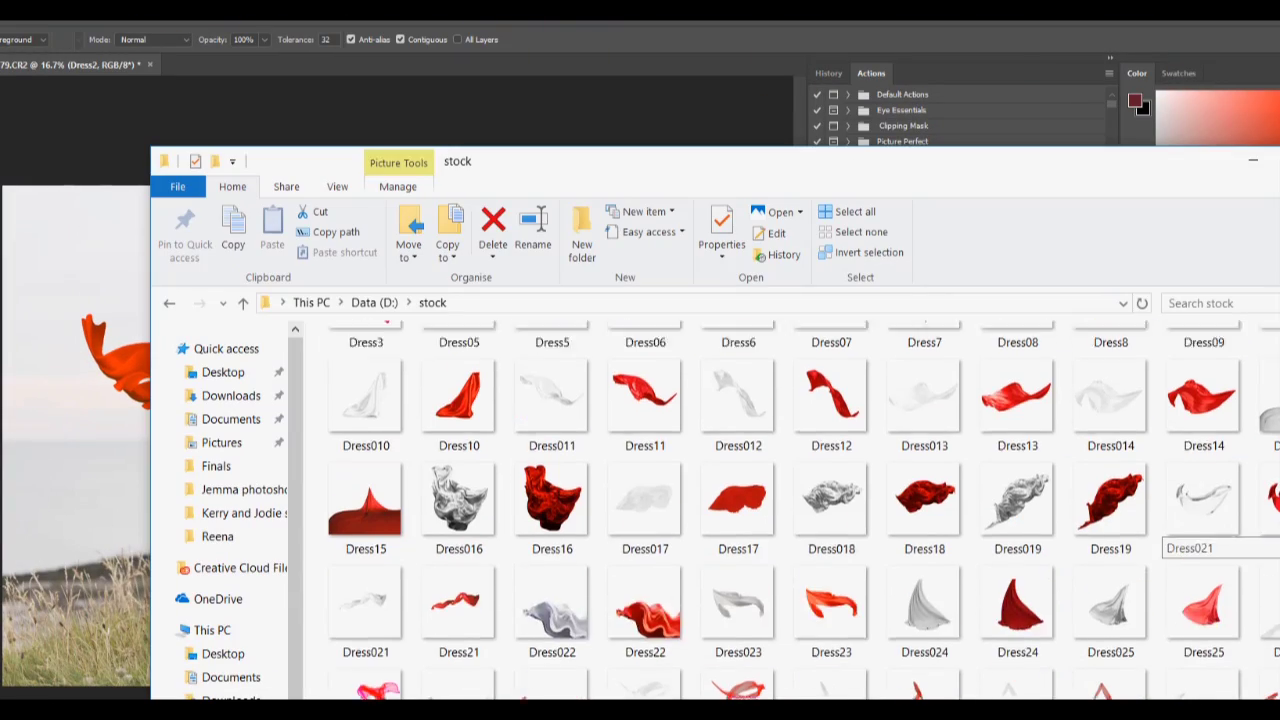
mouse_move(1203, 600)
left_mouse_down()
mouse_move(138, 418)
mouse_move(238, 404)
left_mouse_up()
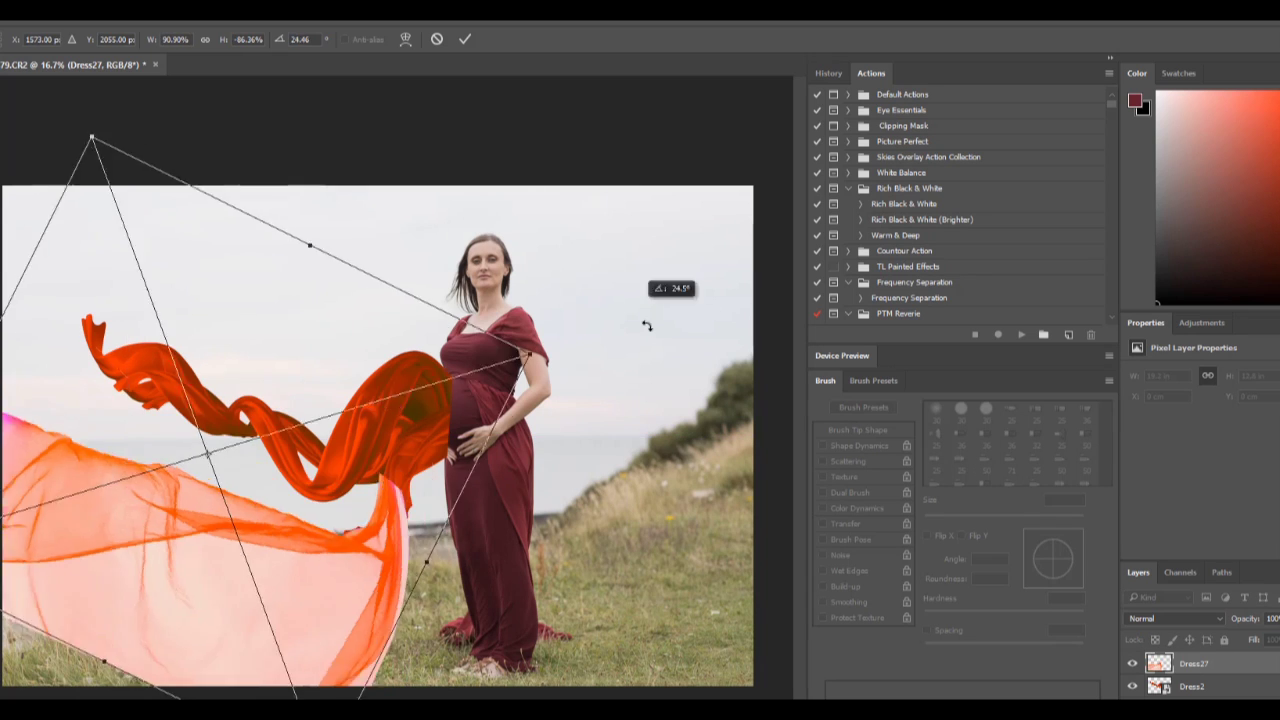
key("Escape")
key("alt+Tab")
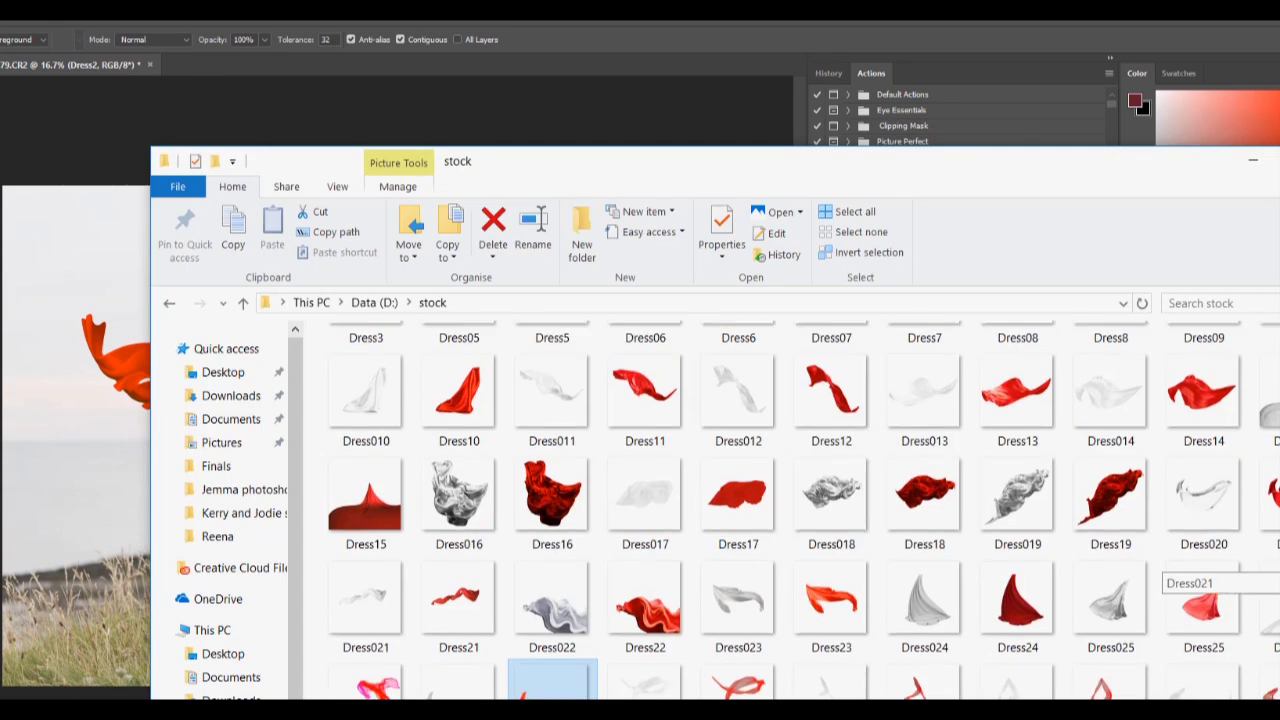
mouse_move(1060, 600)
left_mouse_down()
mouse_move(249, 323)
mouse_move(120, 240)
left_mouse_up()
key("Return")
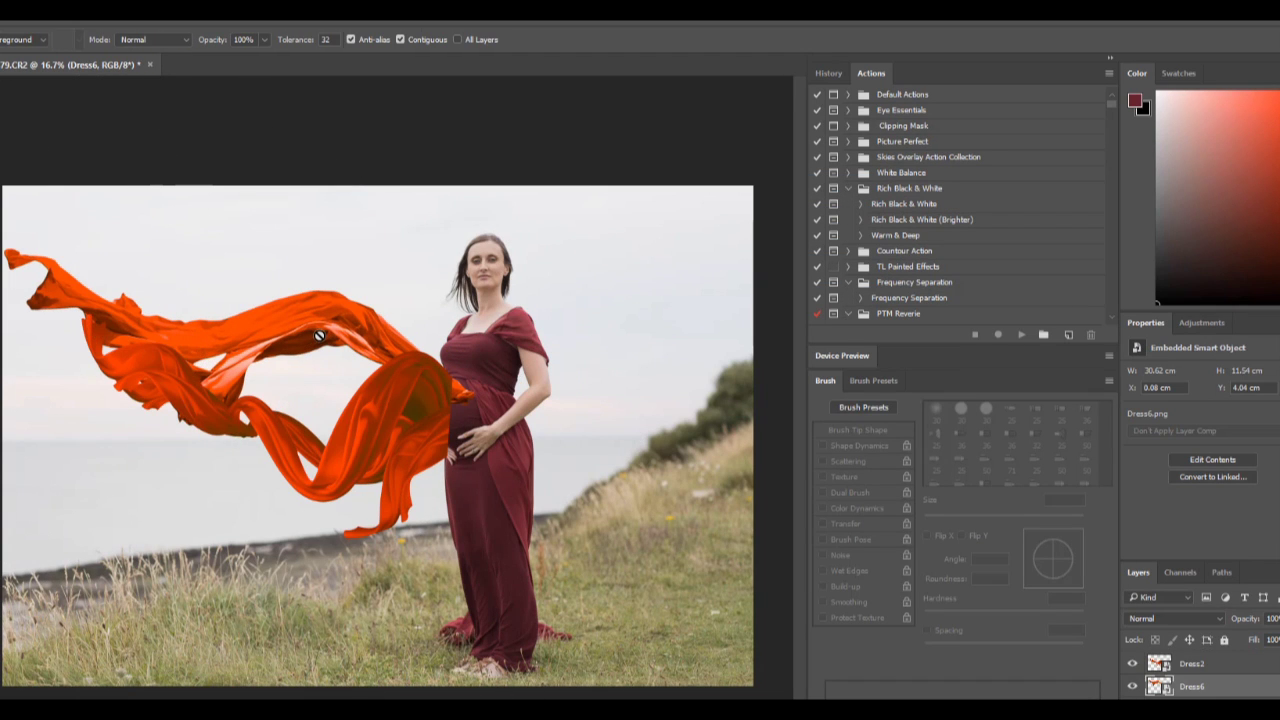
left_click_drag(1257, 693, 927, 697)
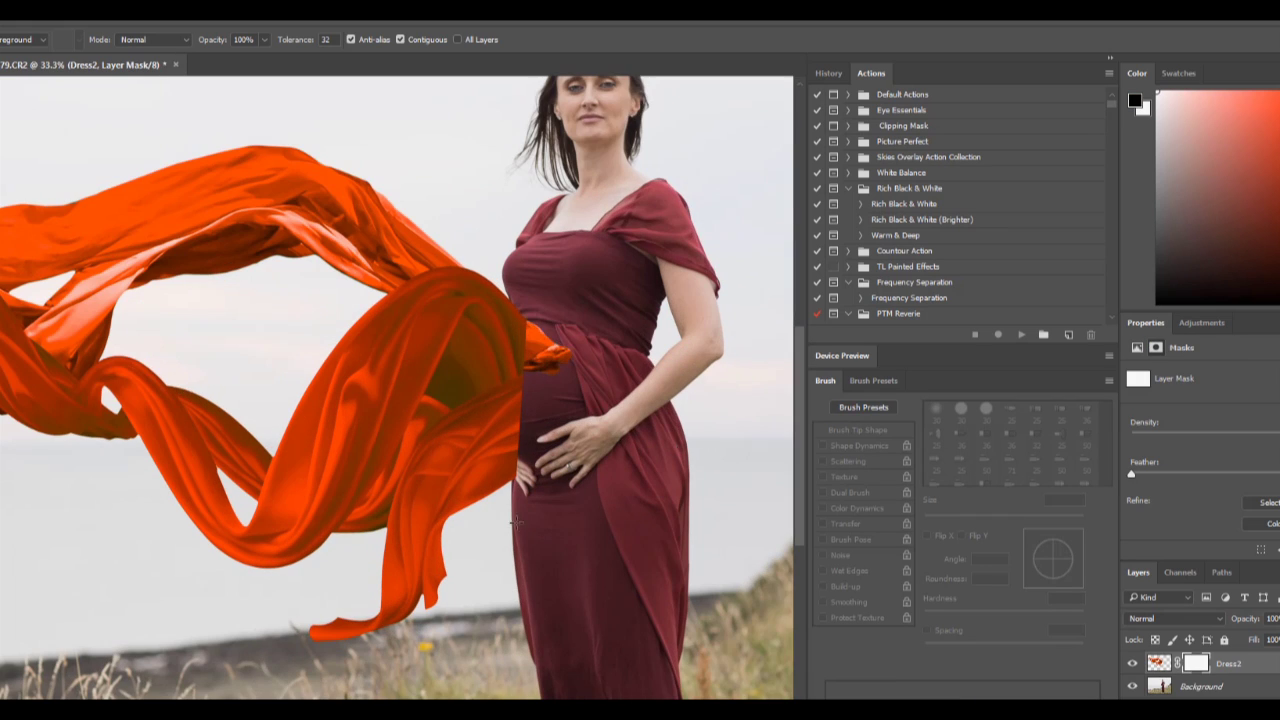
Step: On the Dress2 mask, hide and restore fabric along the belly edge with a 7 px brush
left_click_drag(520, 330, 519, 279)
key("ctrl+plus")
key("x")
key("bracketleft")
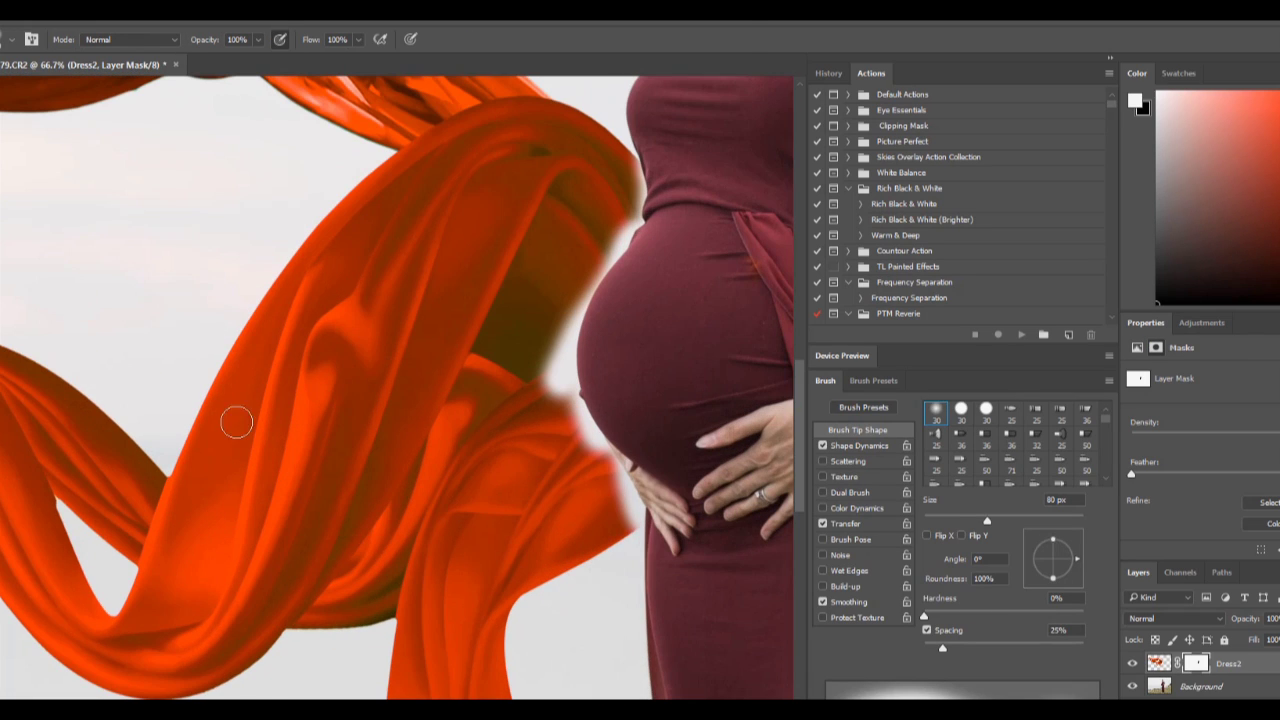
mouse_move(637, 162)
left_mouse_down()
mouse_move(638, 200)
mouse_move(550, 377)
left_mouse_up()
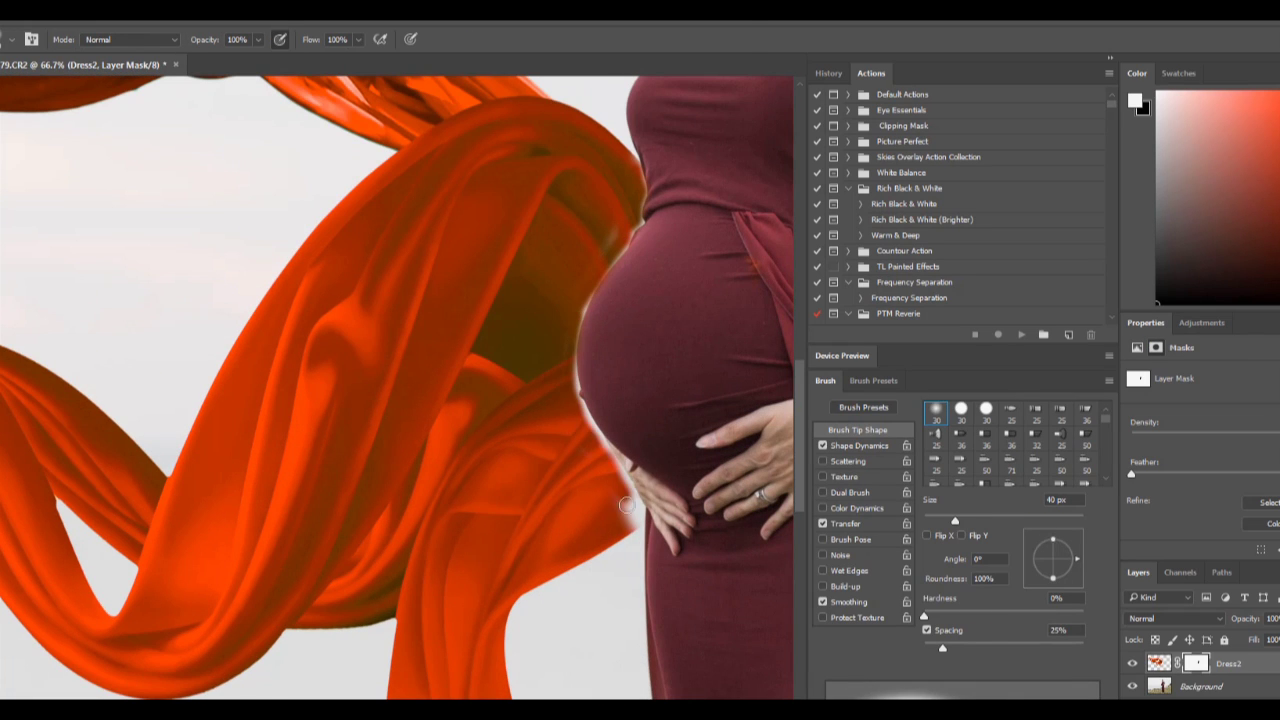
key("ctrl+plus")
key("ctrl+plus")
key("ctrl+plus")
scroll(300, 177, "right", 5)
key("bracketleft")
key("bracketleft")
key("bracketleft")
left_click_drag(420, 206, 410, 251)
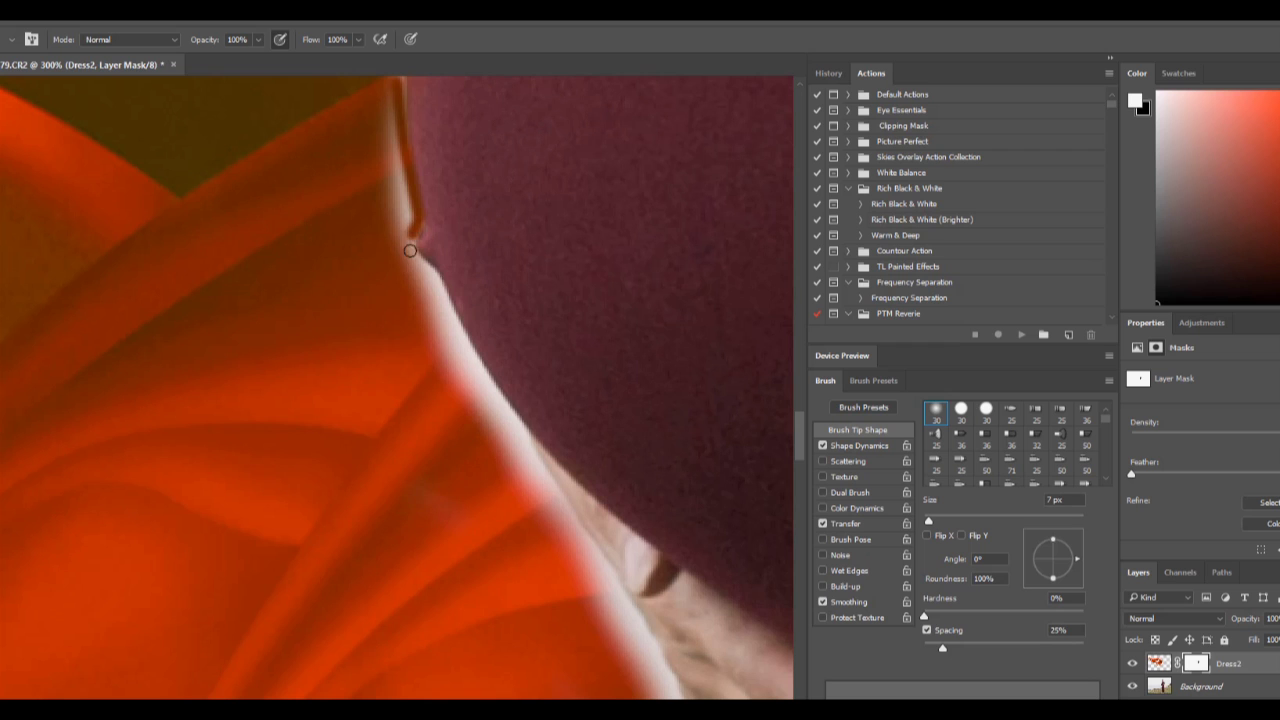
left_click_drag(443, 293, 680, 697)
Step: Clean the fabric along the lower dress edge and darken the light halo with a 5 px brush
scroll(780, 471, "down", 5)
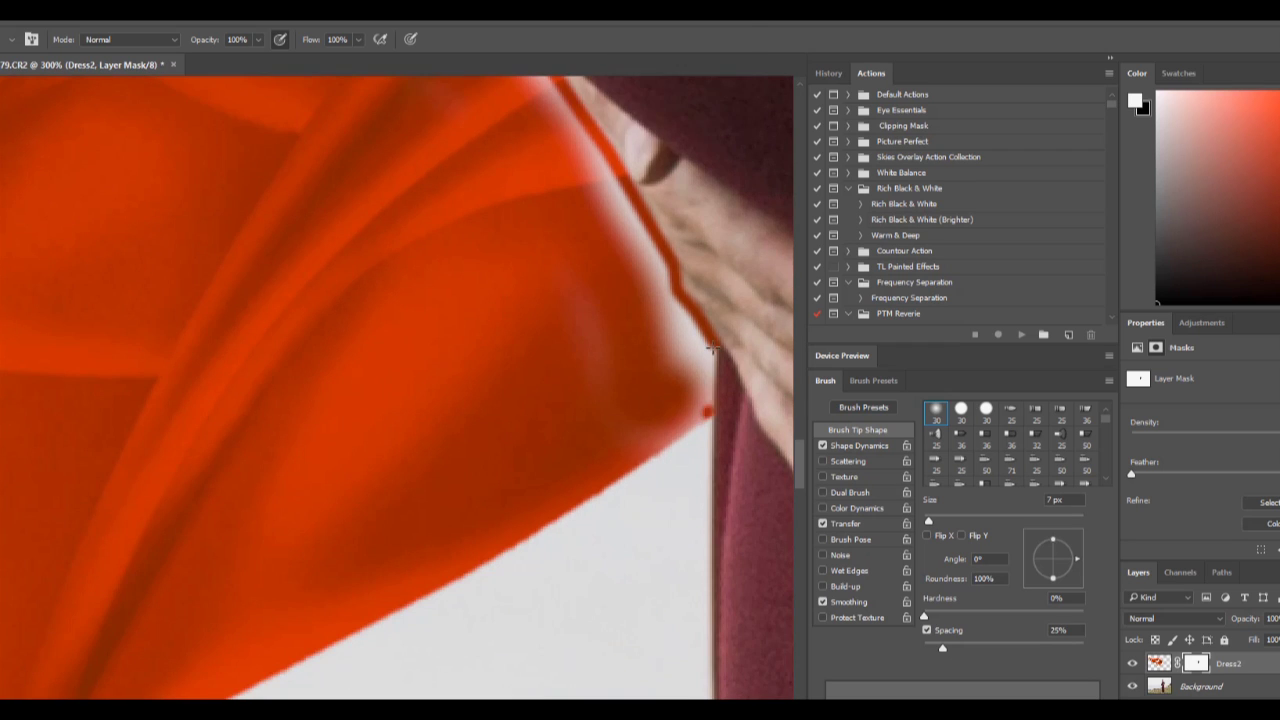
mouse_move(640, 445)
left_mouse_down()
mouse_move(677, 403)
mouse_move(677, 297)
mouse_move(573, 143)
left_mouse_up()
scroll(563, 466, "up", 3)
scroll(389, 449, "up", 5)
left_click_drag(389, 449, 444, 583)
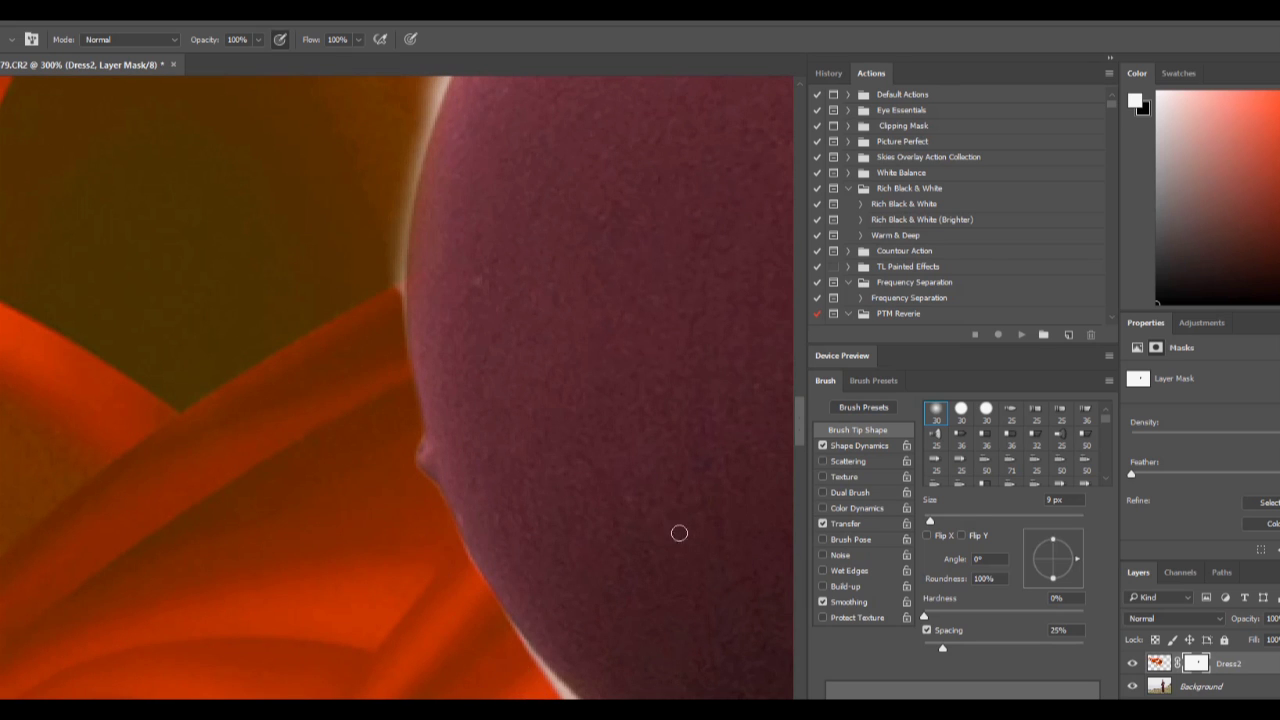
key("[")
key("[")
key("[")
scroll(483, 279, "up", 3)
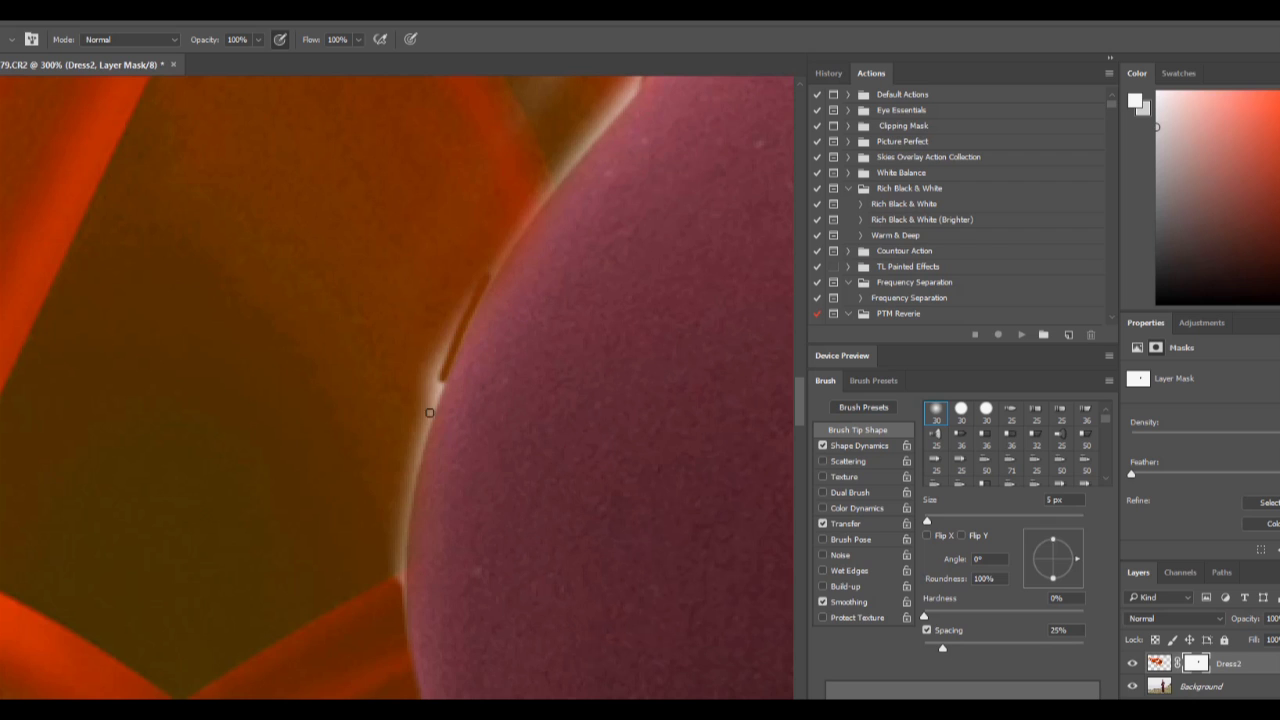
left_click_drag(405, 517, 404, 627)
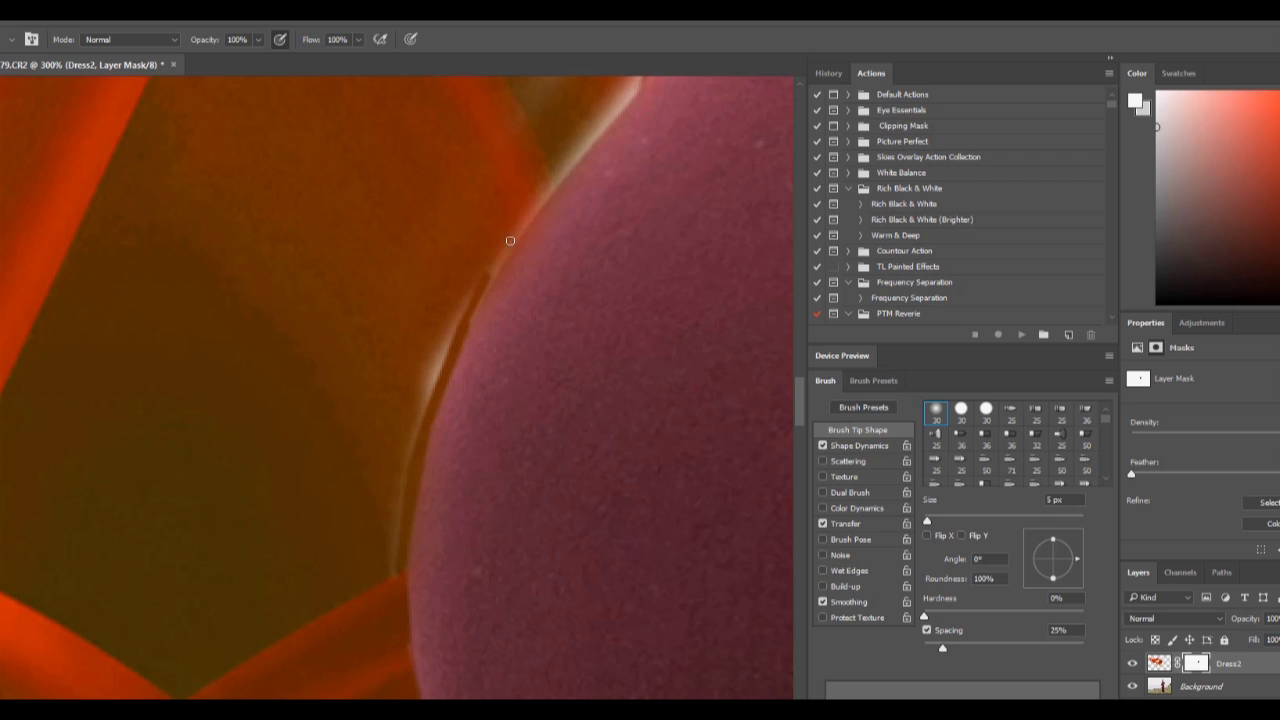
mouse_move(510, 240)
left_mouse_down()
mouse_move(636, 86)
mouse_move(558, 193)
left_mouse_up()
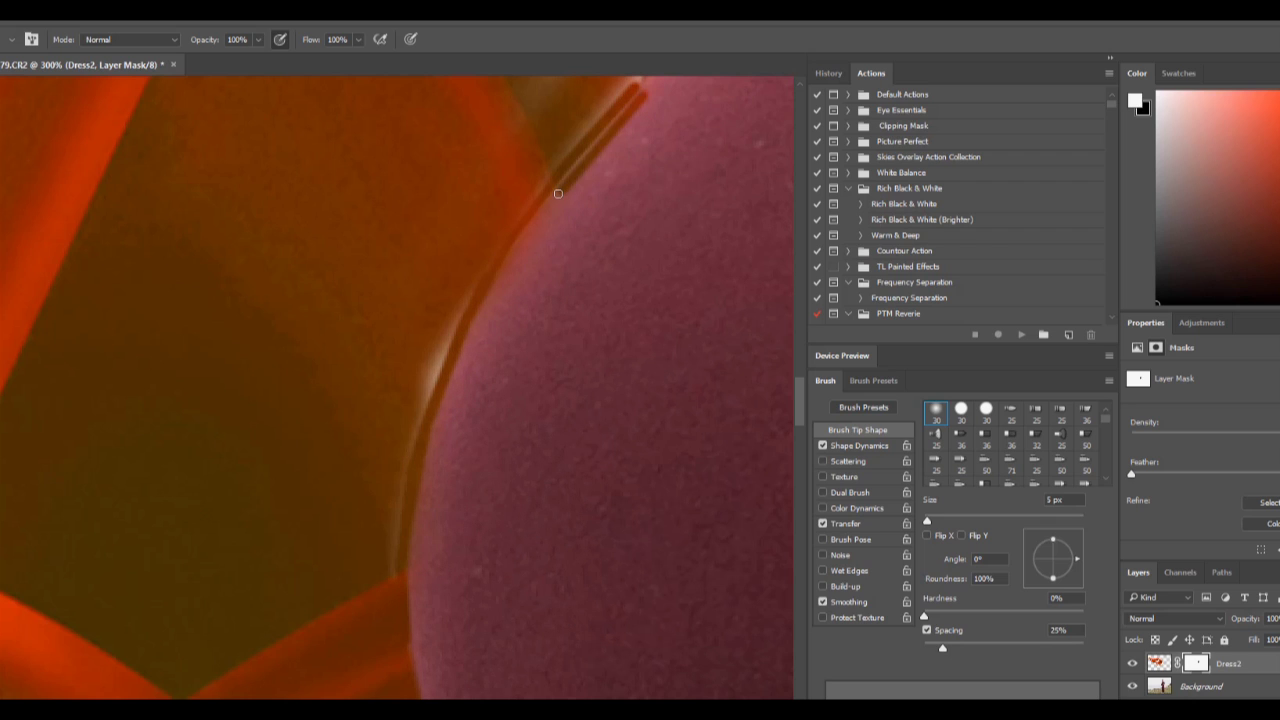
key("ctrl+z")
Step: Hide the fabric fringe and halo along the upper dress edge using 7–15 px brushes
key("x")
mouse_move(640, 92)
left_mouse_down()
mouse_move(484, 318)
mouse_move(383, 568)
left_mouse_up()
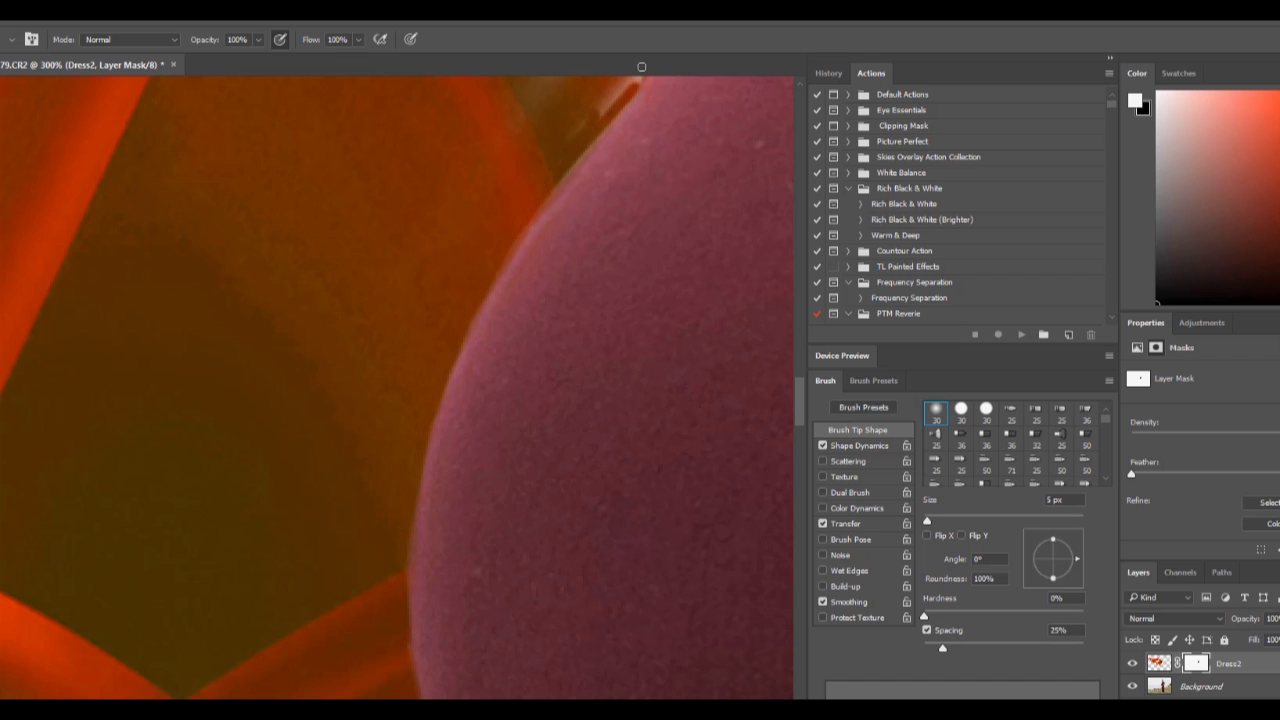
key("bracketright")
key("bracketright")
key("bracketright")
mouse_move(641, 67)
left_mouse_down()
mouse_move(690, 330)
mouse_move(550, 440)
left_mouse_up()
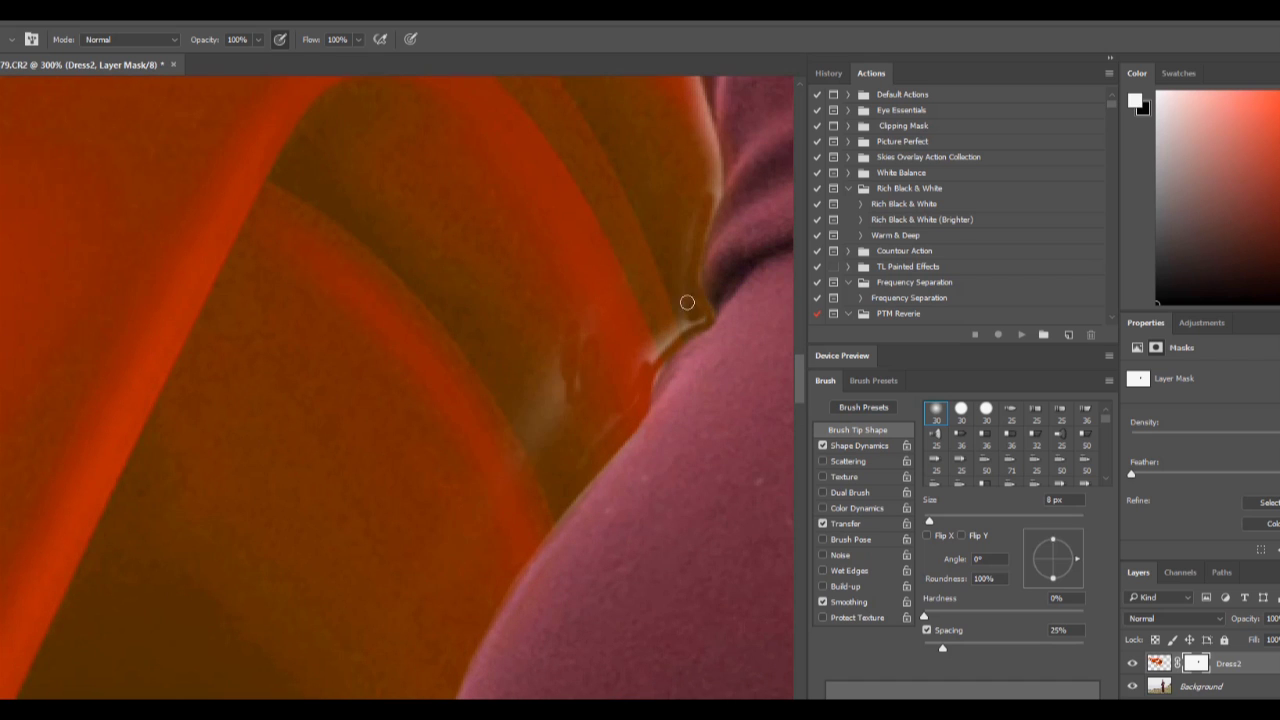
left_click_drag(687, 302, 623, 414)
key("bracketright")
key("bracketright")
key("bracketright")
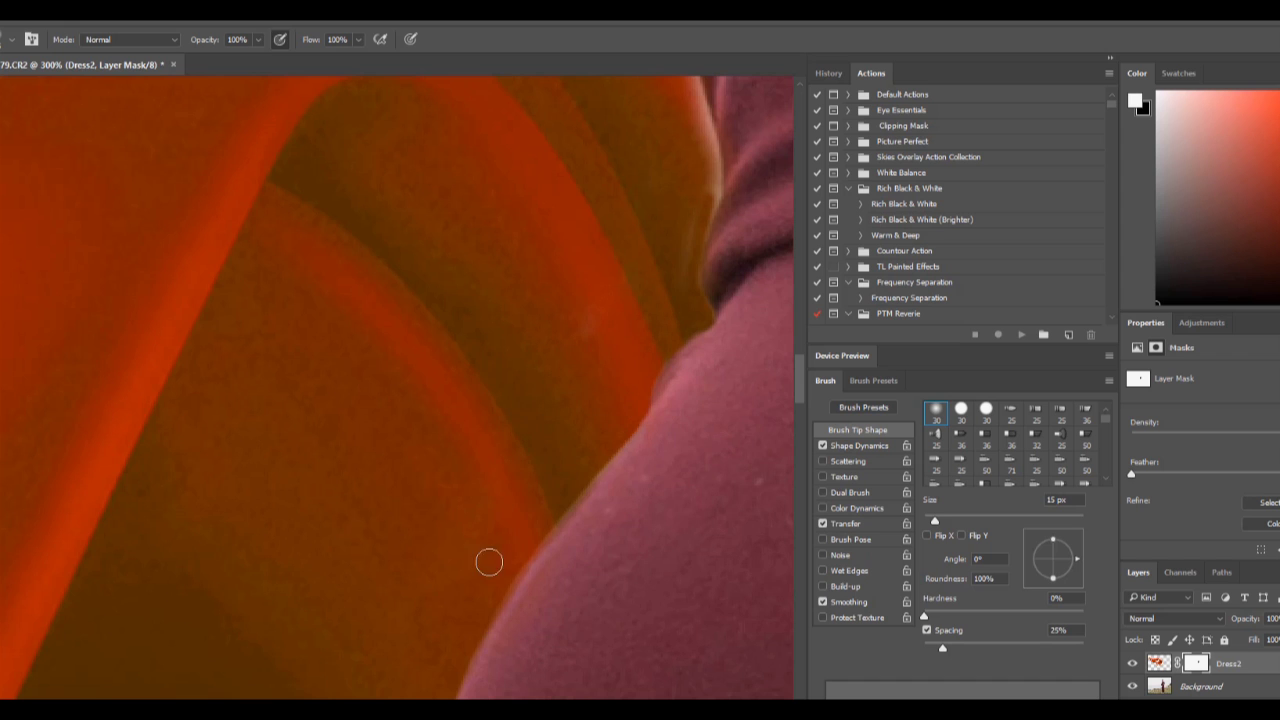
left_click_drag(489, 563, 683, 431)
key("bracketleft")
key("bracketleft")
key("bracketleft")
left_click_drag(660, 245, 710, 427)
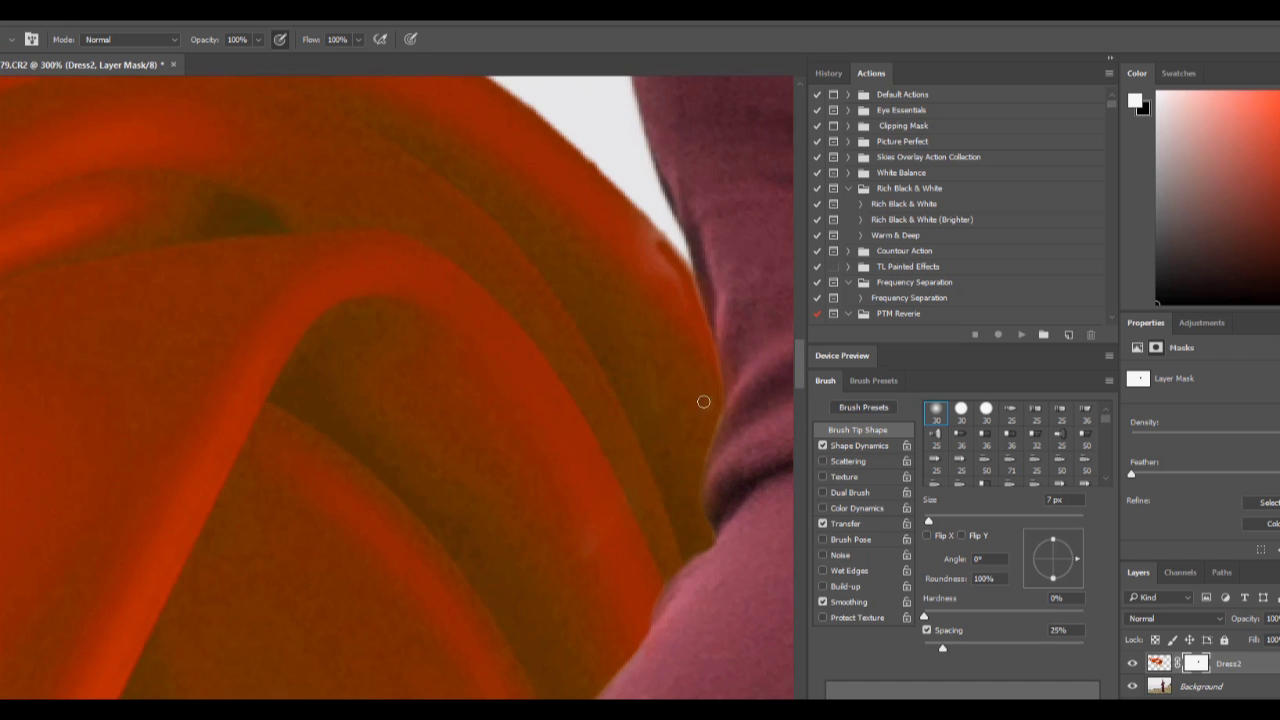
key("ctrl+0")
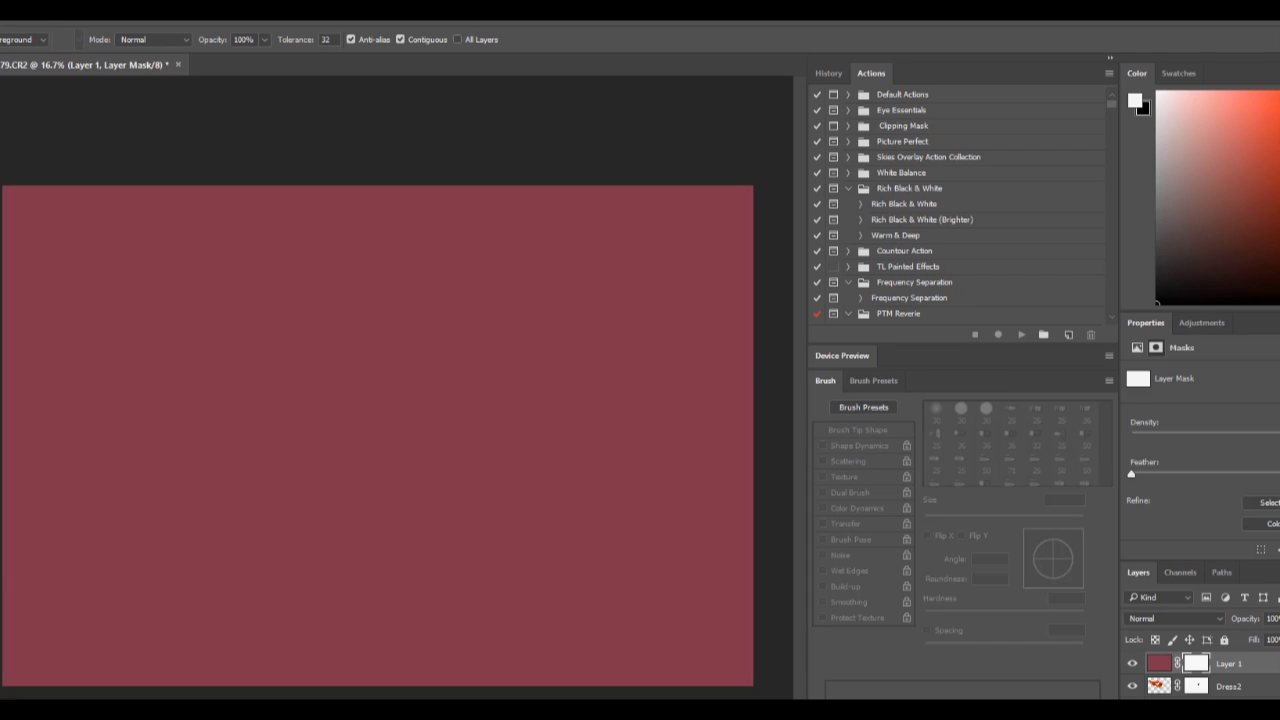
Step: Invert Layer 1's mask, set it to Color mode, and tint the orange fabric dark red
key("ctrl+i")
key("b")
key("ctrl+plus")
left_click(1170, 618)
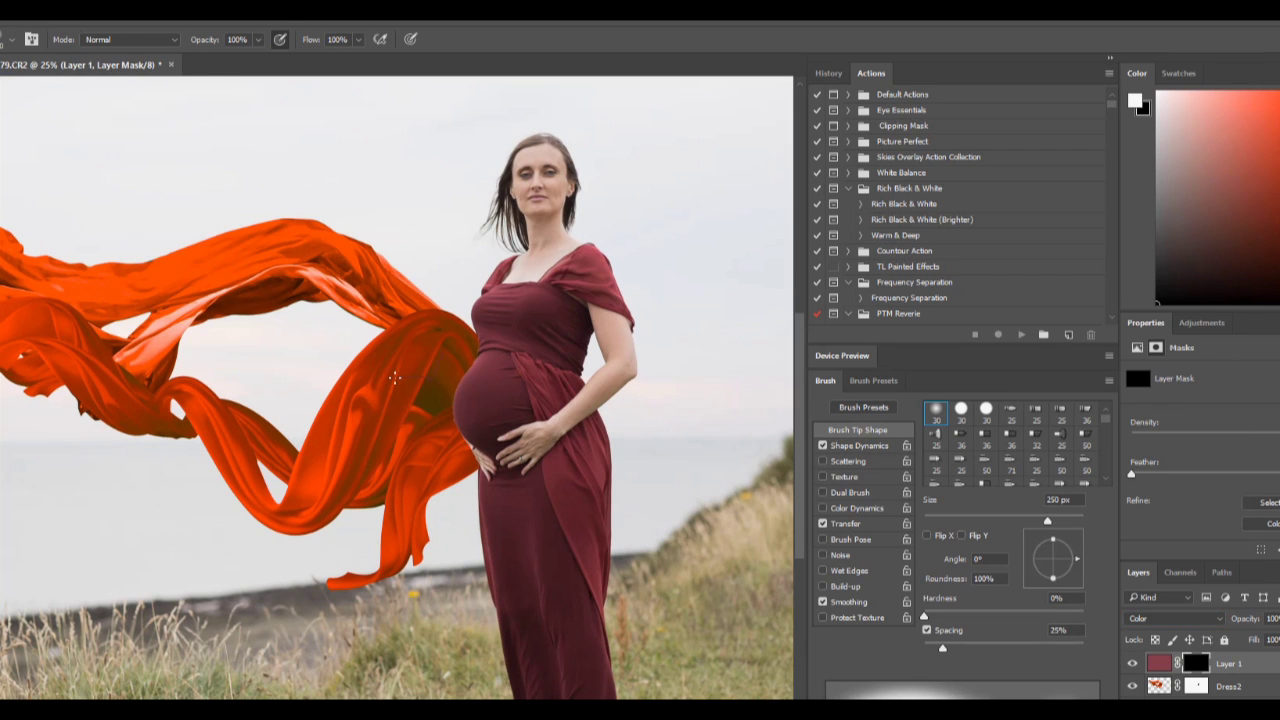
mouse_move(395, 377)
left_mouse_down()
mouse_move(443, 343)
mouse_move(329, 480)
mouse_move(400, 530)
mouse_move(353, 267)
mouse_move(40, 300)
mouse_move(172, 303)
left_mouse_up()
key("bracketleft")
key("bracketleft")
key("bracketleft")
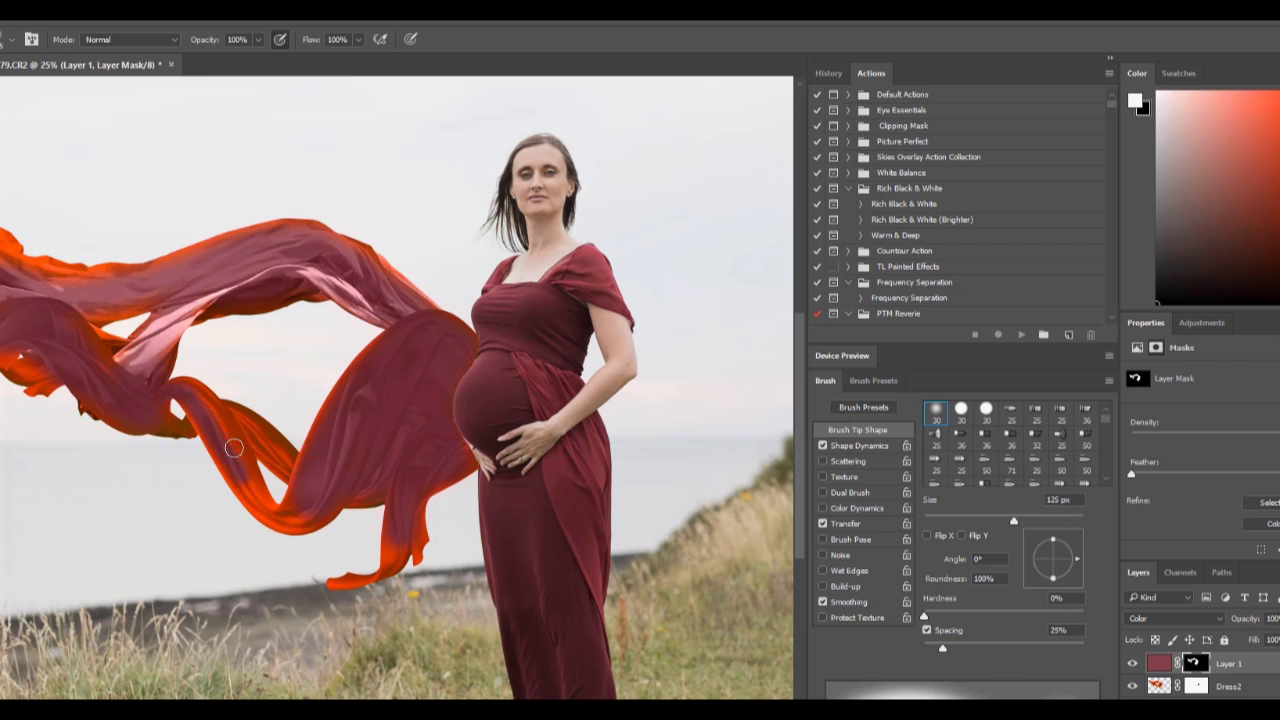
left_click_drag(178, 391, 296, 469)
left_click_drag(188, 425, 304, 461)
Step: Tint the orange edges of the lower fabric loop dark red up close
key("bracketleft")
scroll(415, 494, "up", 3)
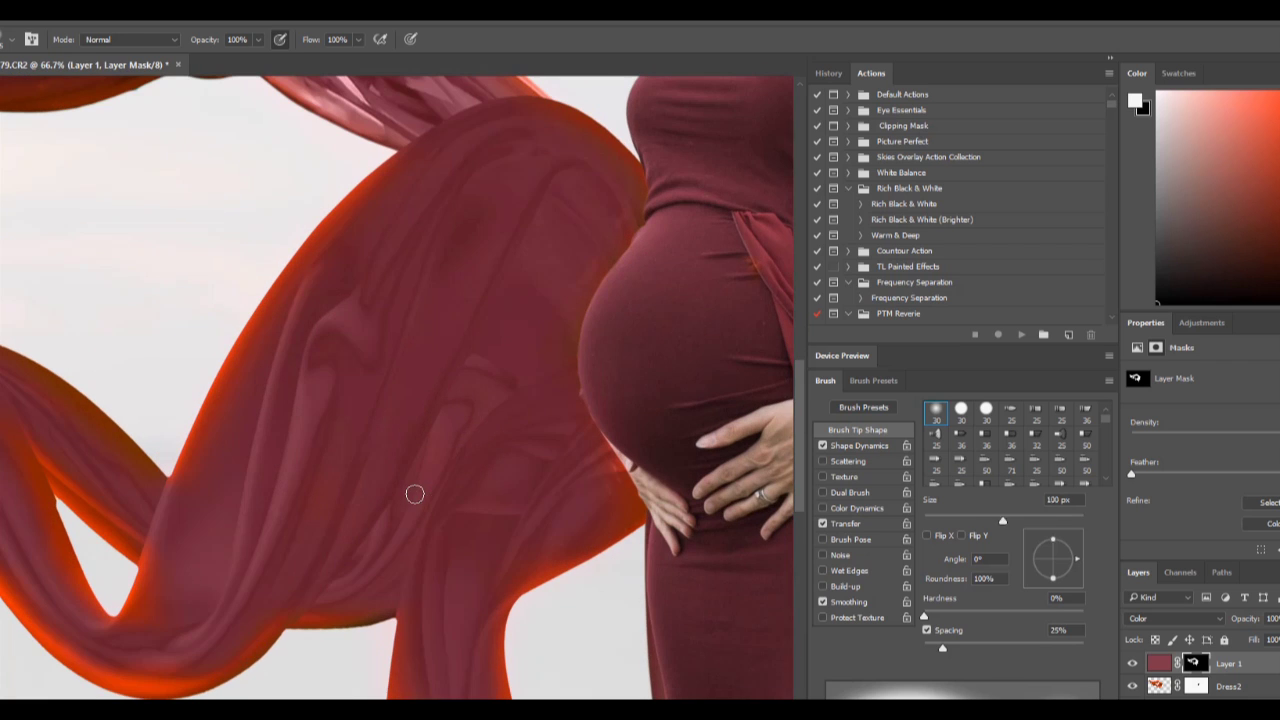
mouse_move(427, 149)
left_mouse_down()
mouse_move(134, 611)
mouse_move(206, 674)
mouse_move(50, 561)
left_mouse_up()
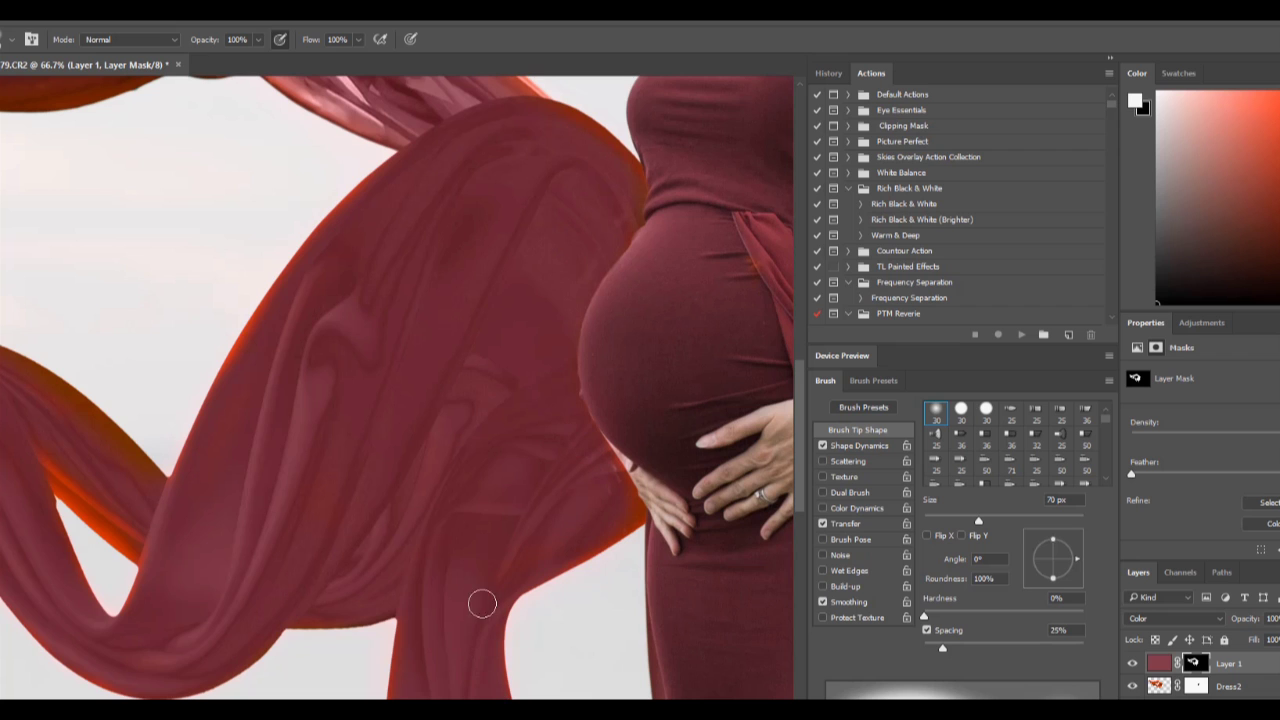
scroll(448, 309, "up", 5)
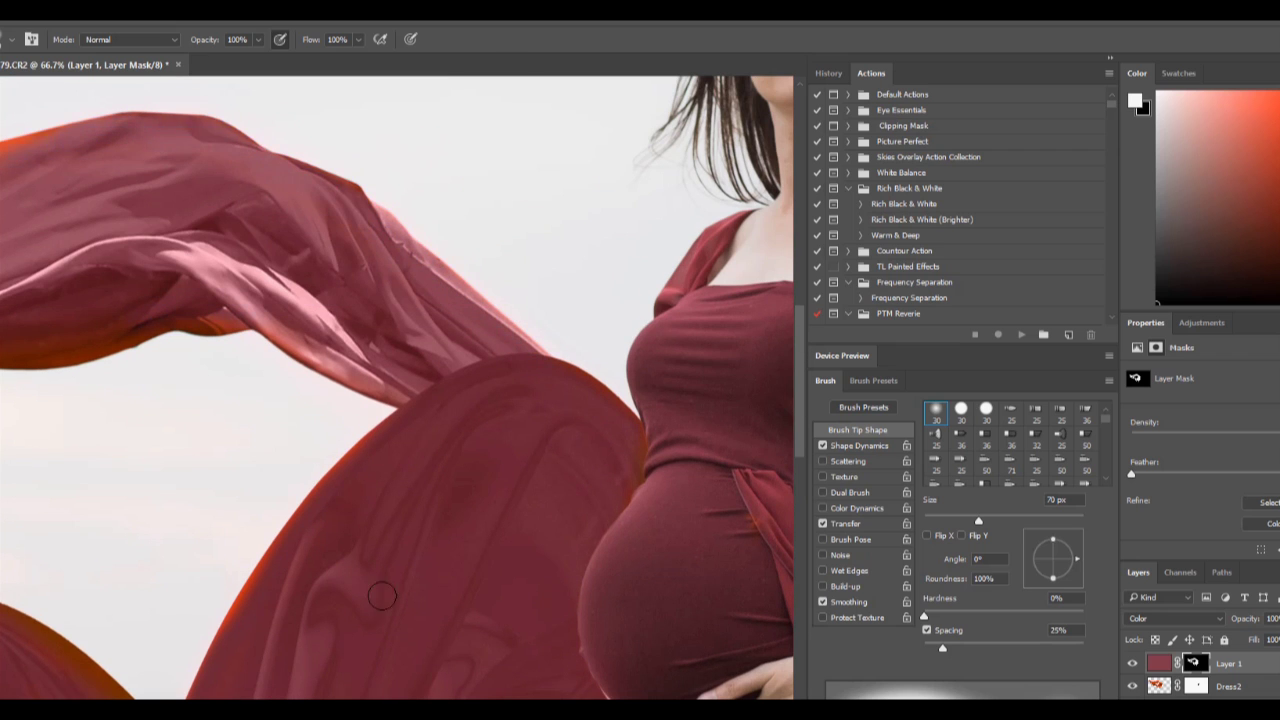
scroll(381, 596, "left", 5)
left_click_drag(62, 546, 195, 600)
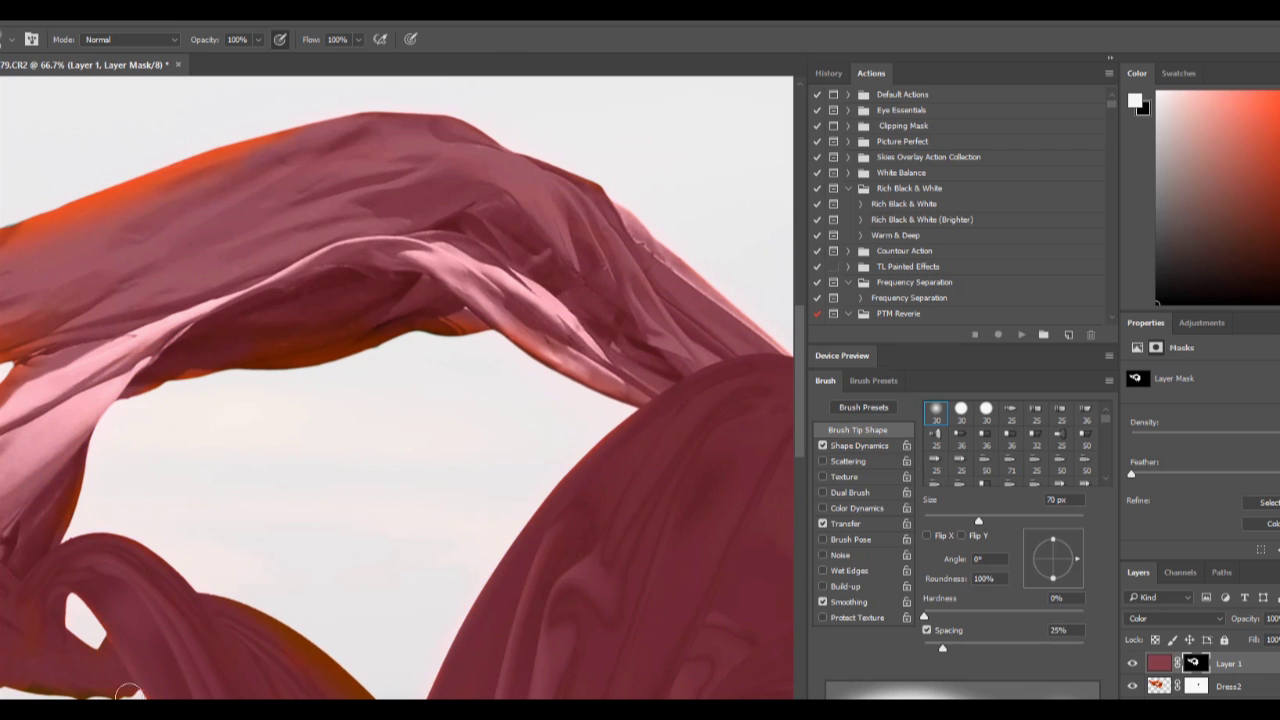
scroll(268, 648, "left", 10)
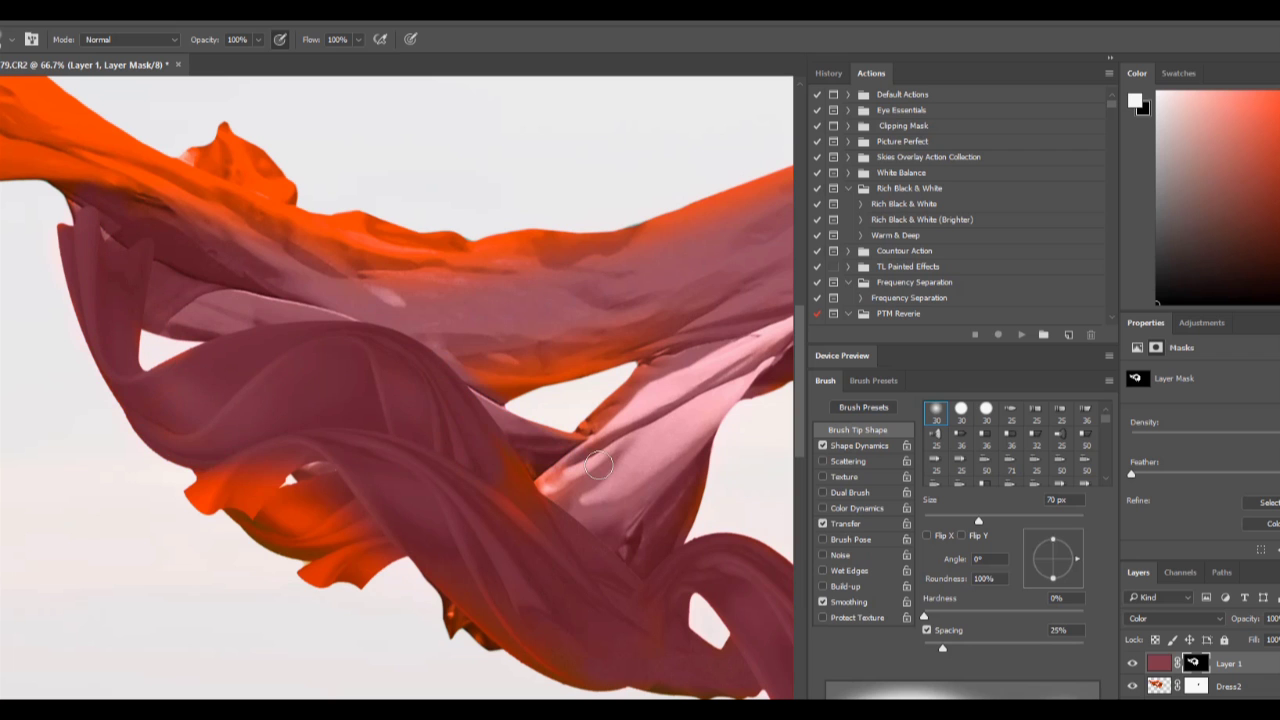
mouse_move(195, 490)
left_mouse_down()
mouse_move(314, 520)
mouse_move(445, 582)
left_mouse_up()
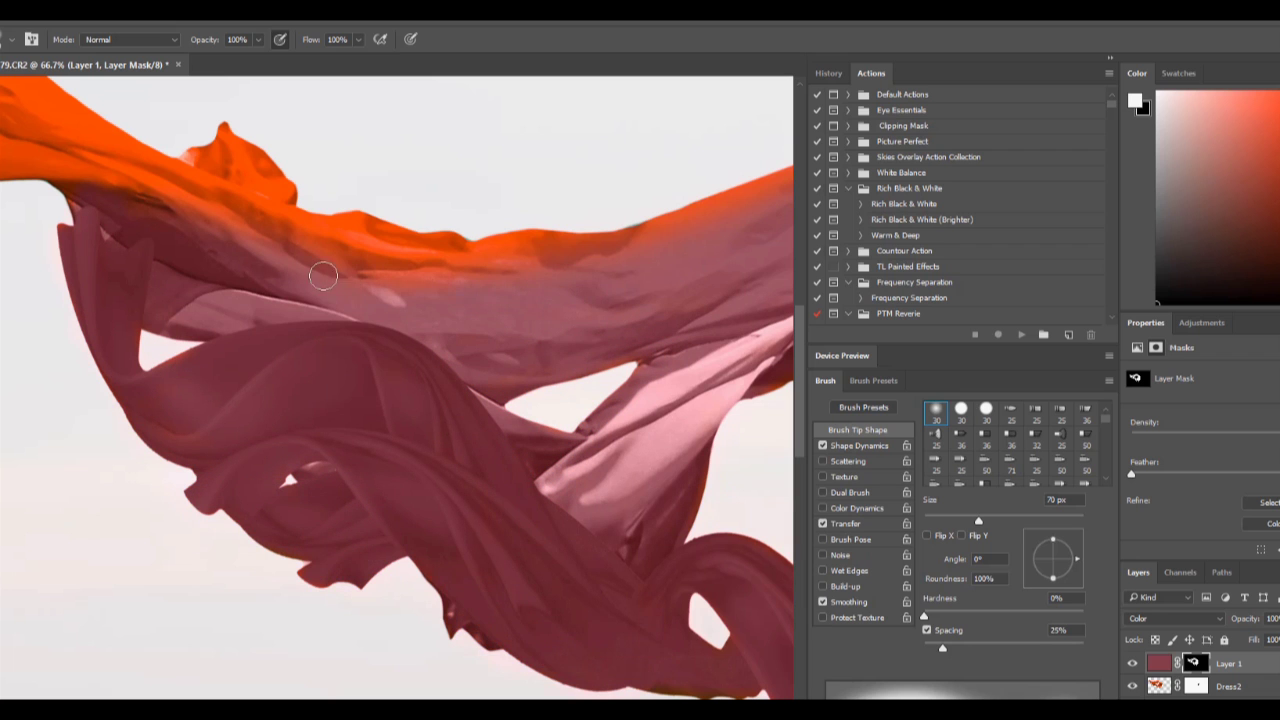
Step: Cover the remaining orange along the fabric's top edge and top-left end
mouse_move(323, 276)
left_mouse_down()
mouse_move(214, 243)
mouse_move(520, 250)
left_mouse_up()
scroll(520, 250, "right", 5)
left_click_drag(320, 200, 696, 155)
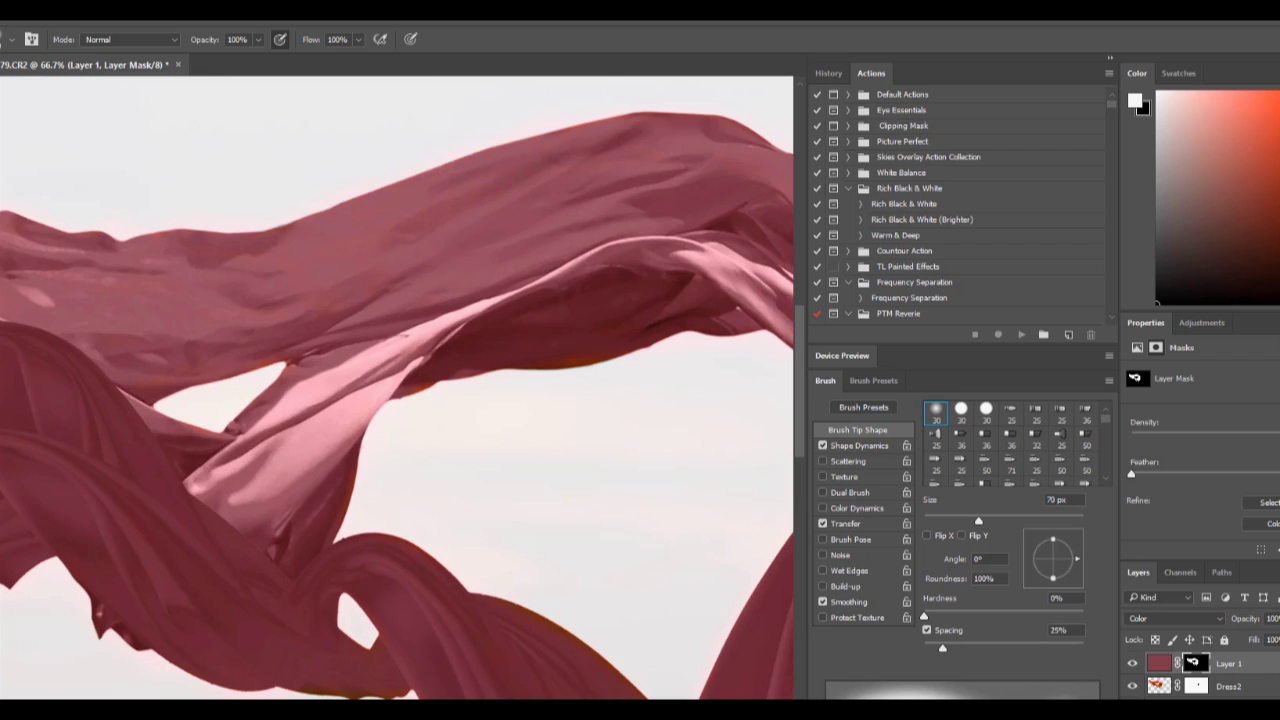
scroll(572, 363, "right", 5)
scroll(400, 390, "left", 10)
scroll(400, 390, "up", 1)
mouse_move(180, 170)
left_mouse_down()
mouse_move(340, 250)
mouse_move(500, 300)
left_mouse_up()
left_click_drag(450, 340, 308, 368)
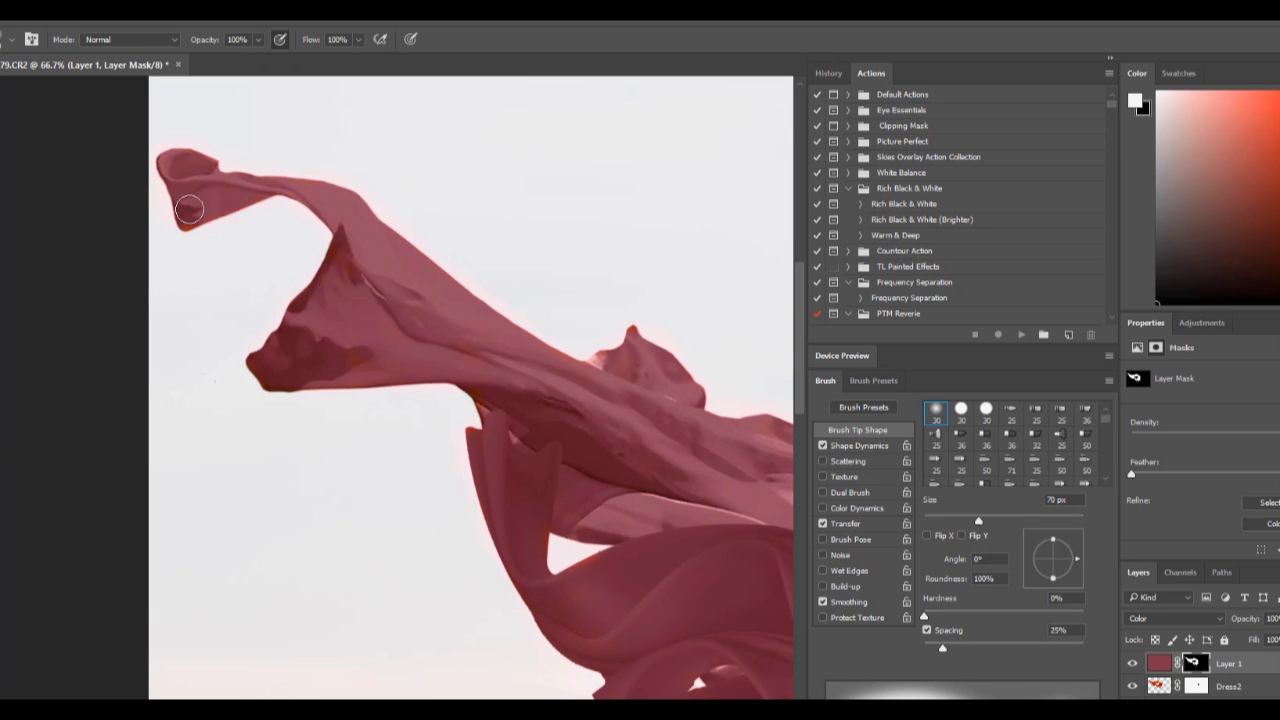
Step: Paint out the orange fringe along the fabric edge with an 8 px soft brush
key("ctrl+0")
scroll(398, 607, "up", 2)
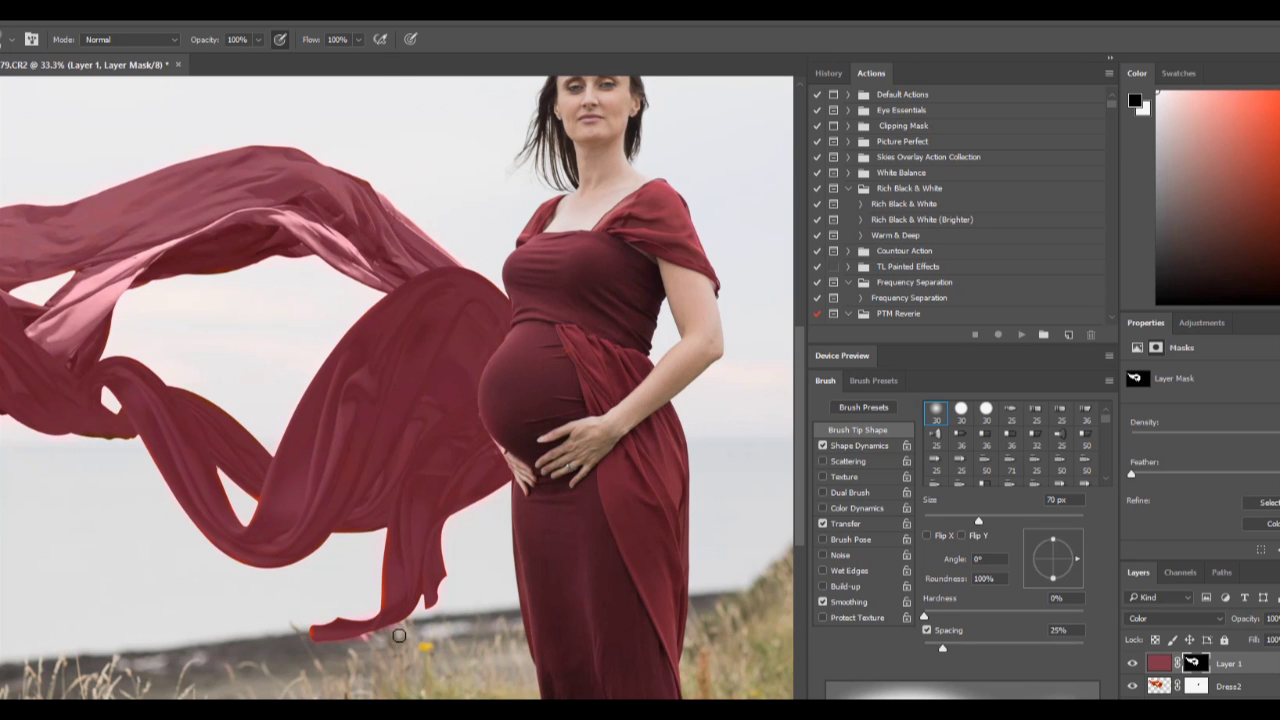
scroll(399, 635, "up", 3)
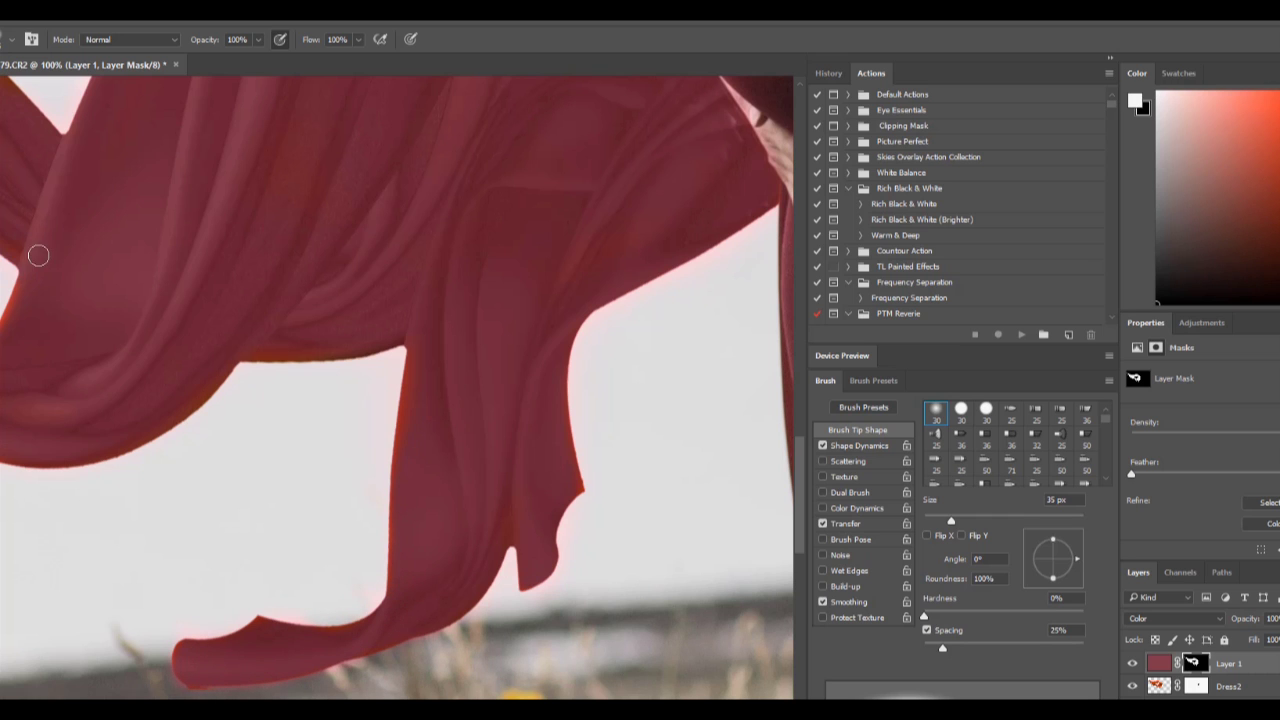
scroll(38, 256, "left", 5)
key("shift+period")
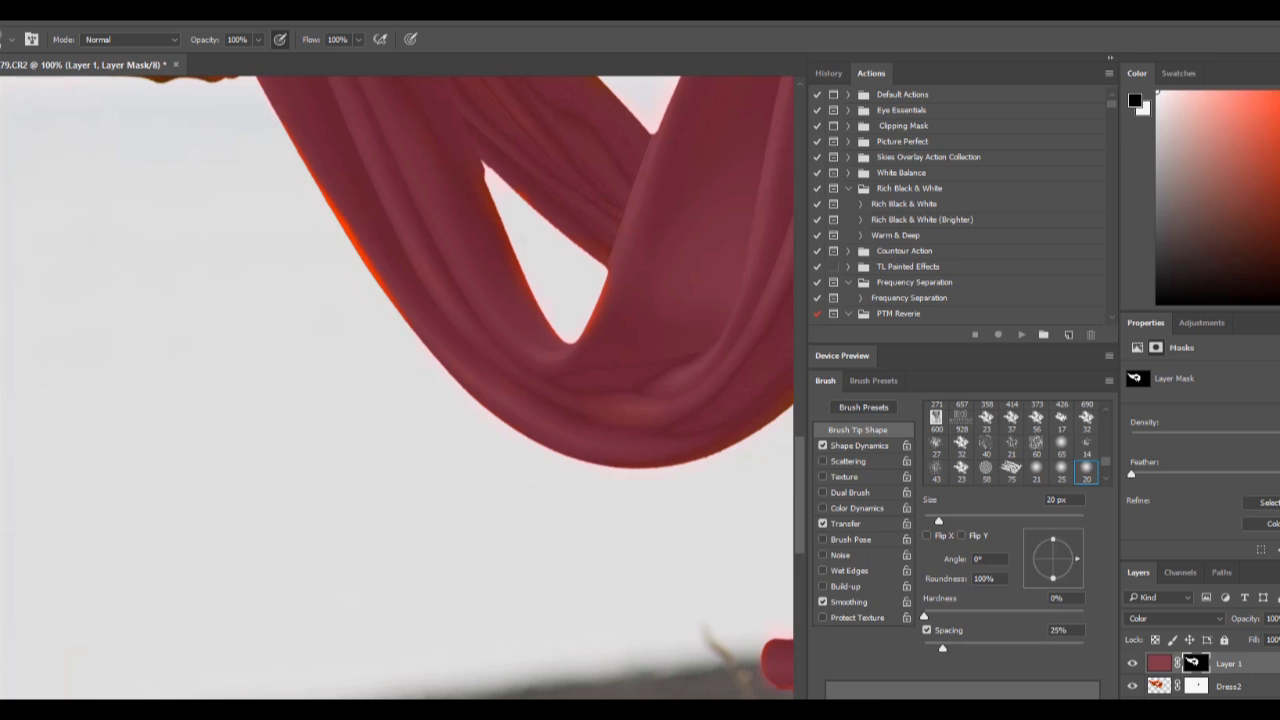
scroll(329, 191, "up", 2)
key("shift+comma")
key("x")
left_click_drag(230, 219, 159, 95)
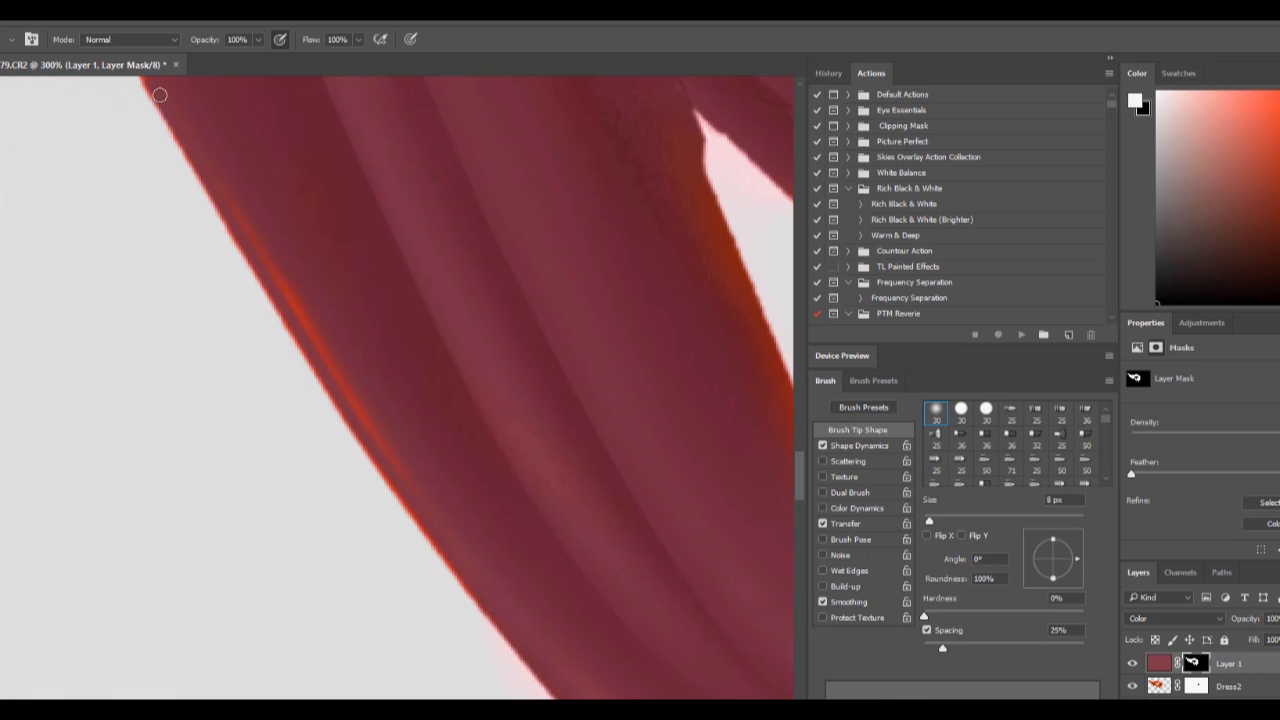
left_click_drag(286, 286, 334, 360)
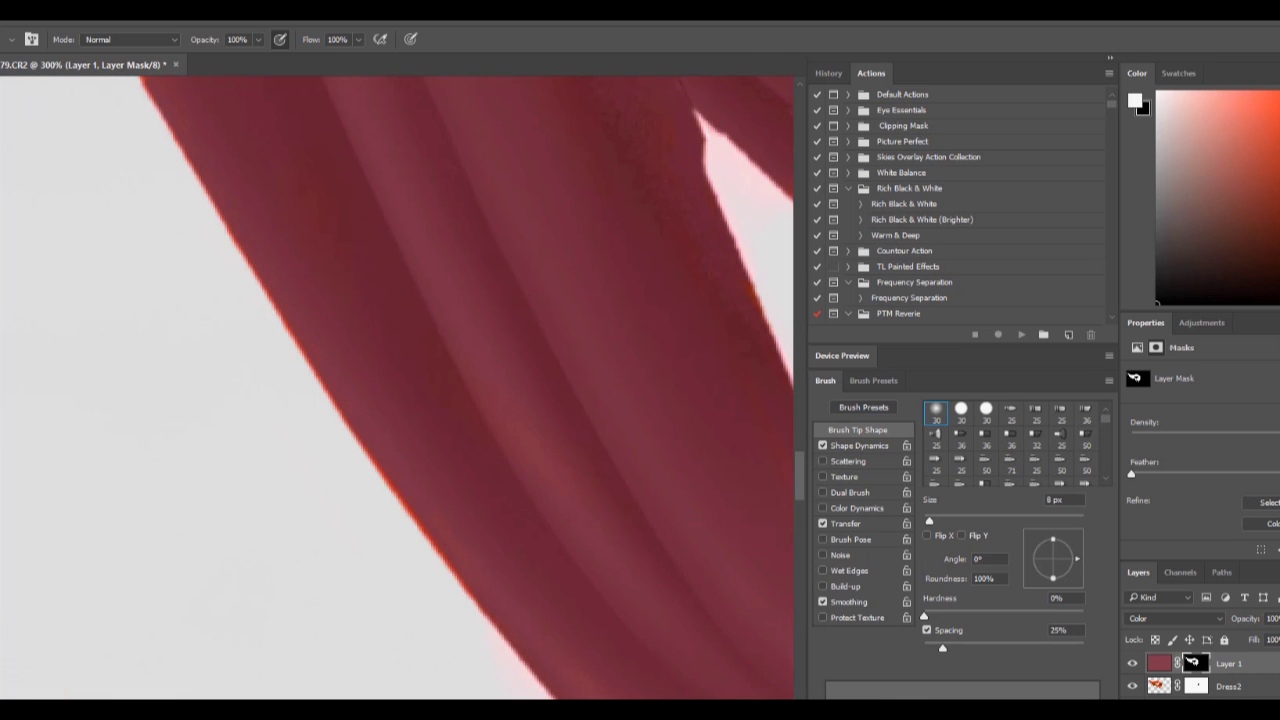
scroll(296, 424, "up", 5)
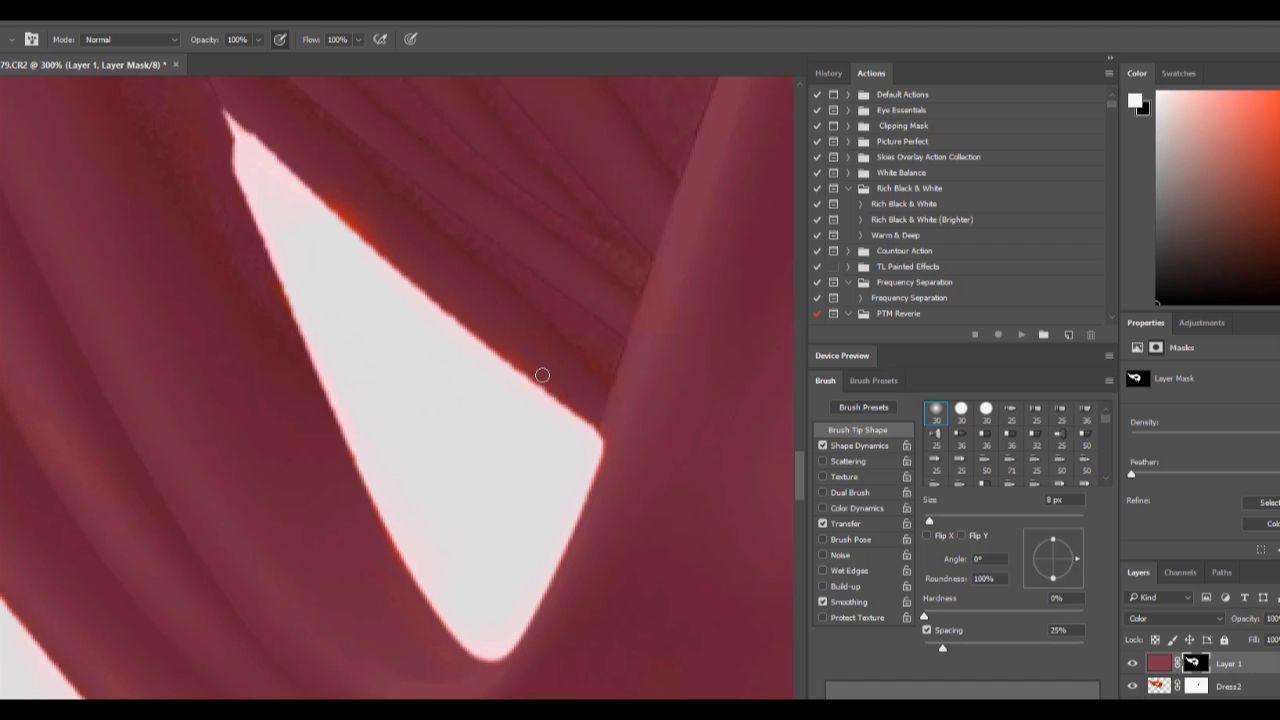
key("ctrl+0")
key("alt+bracketleft")
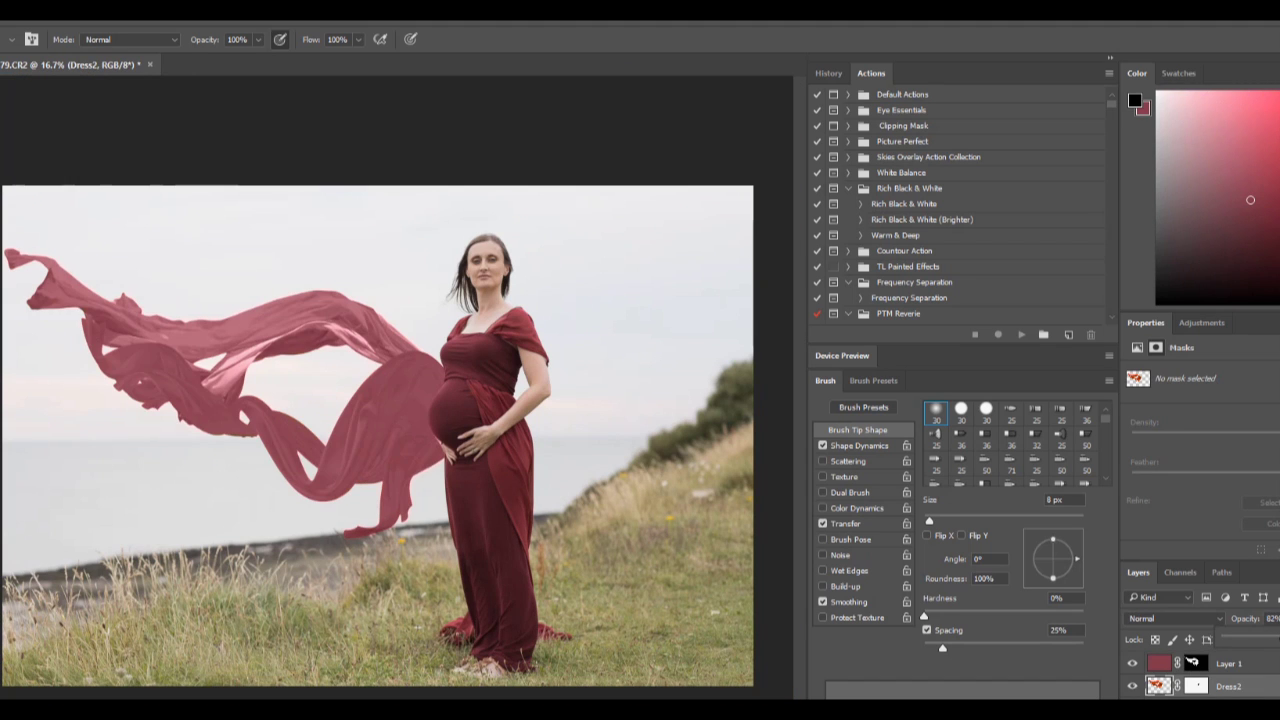
Step: Brighten Dress2 with a steep Curves adjustment and run the Paint on Depth action
key("ctrl+m")
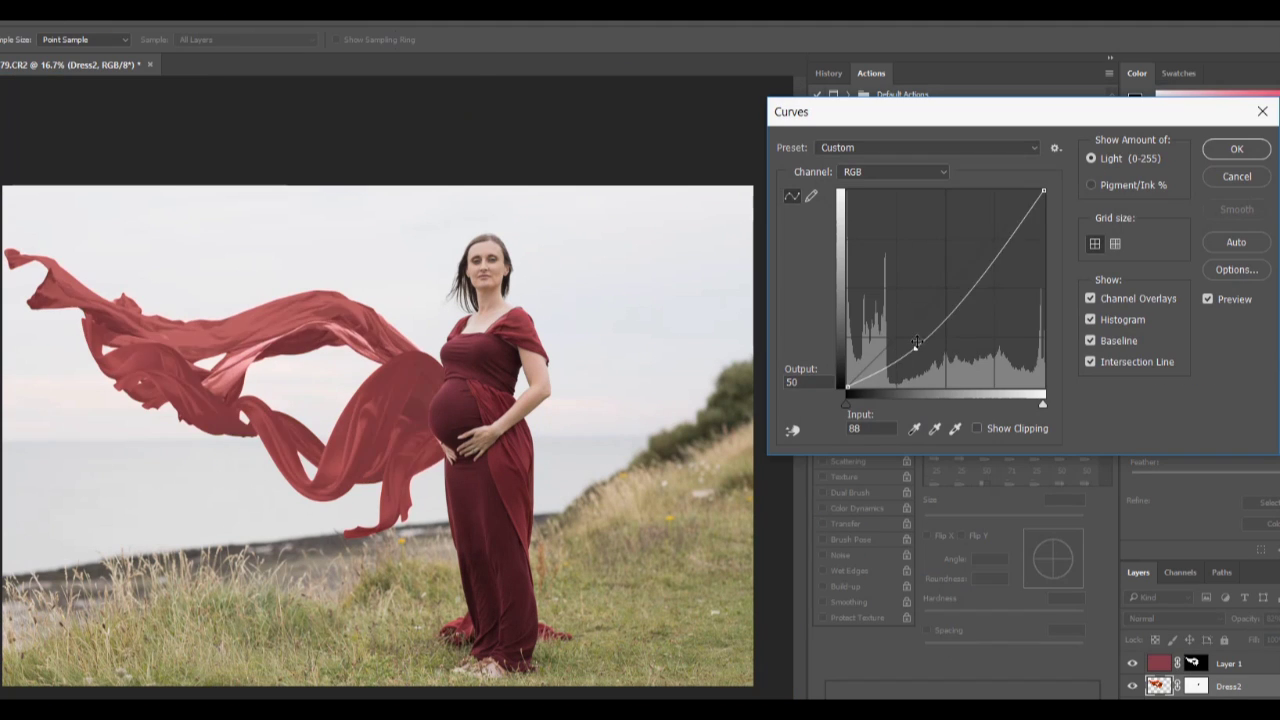
left_click_drag(916, 343, 931, 346)
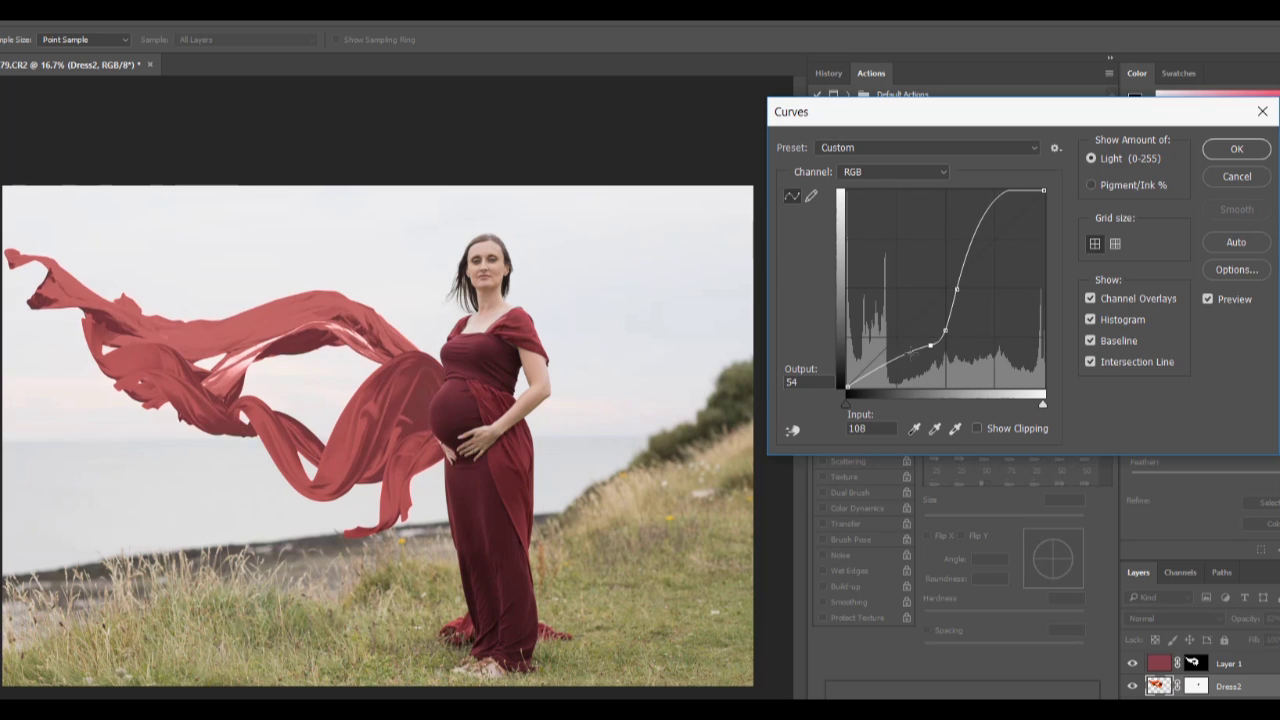
key("Return")
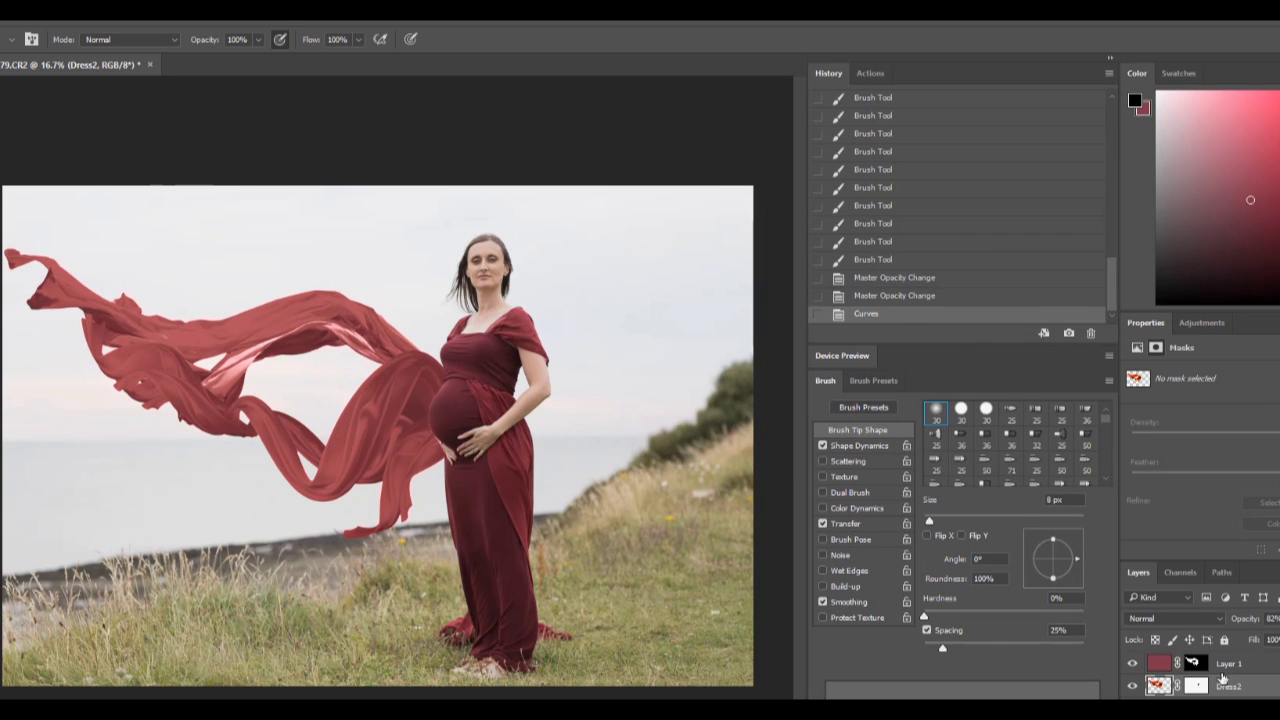
key("F2")
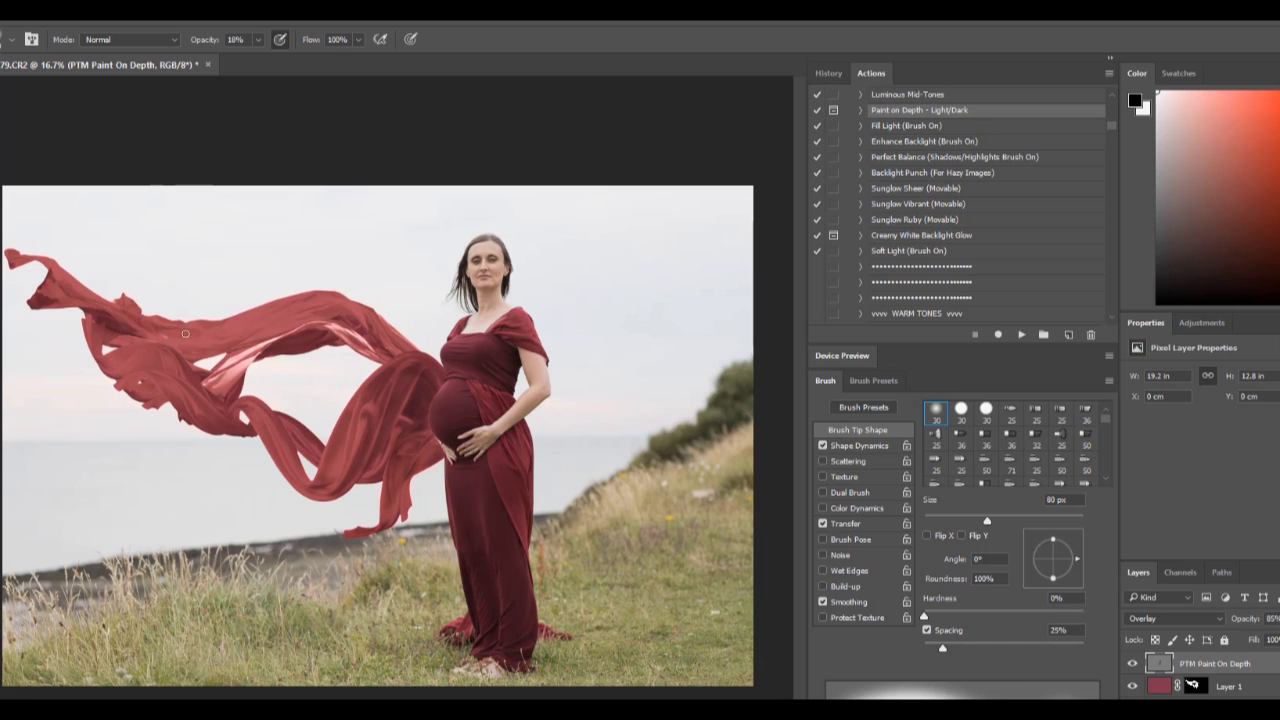
Step: Darken the fabric's shadows on the PTM Paint On Depth layer
mouse_move(185, 333)
left_mouse_down()
mouse_move(208, 383)
mouse_move(128, 333)
left_mouse_up()
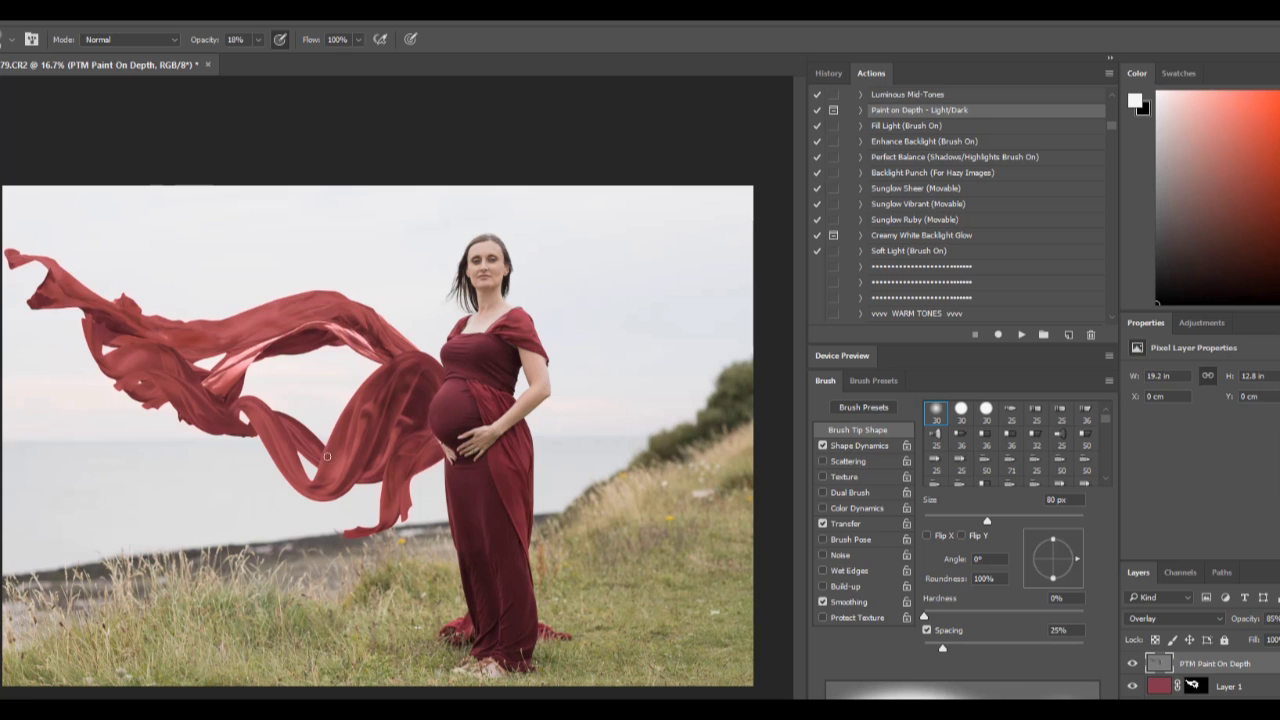
left_click(1238, 686)
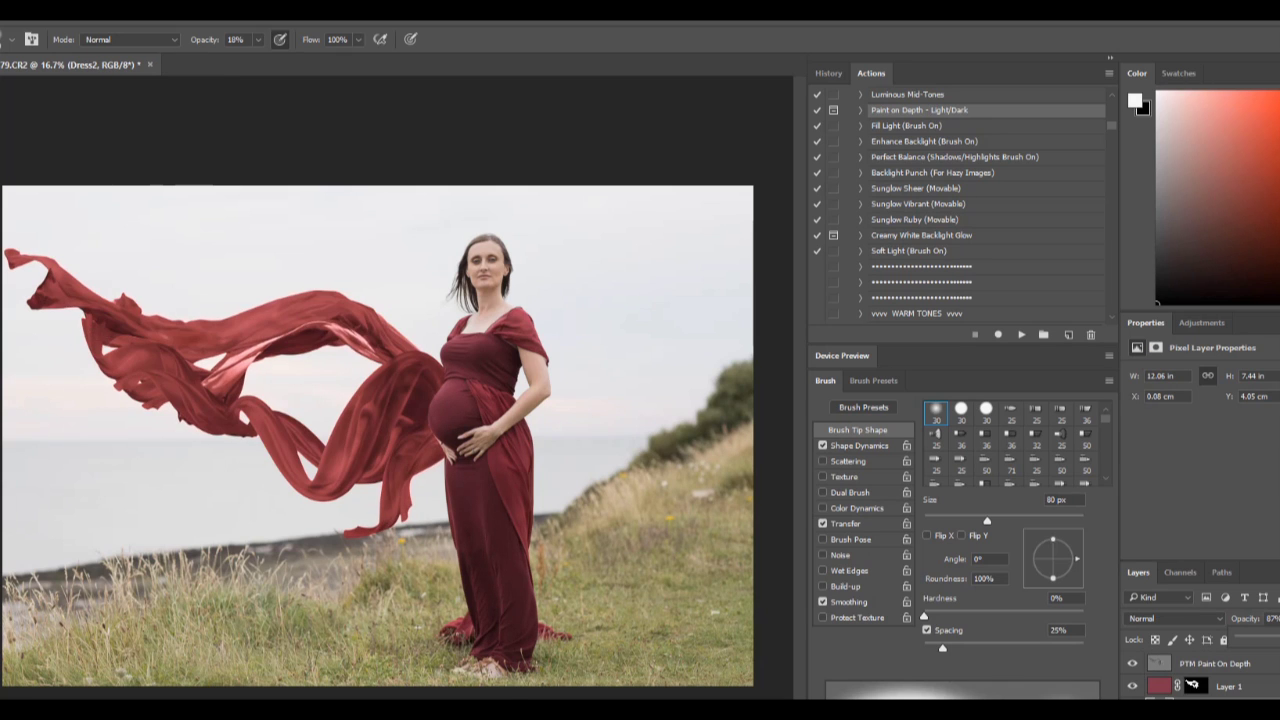
left_click(1263, 660)
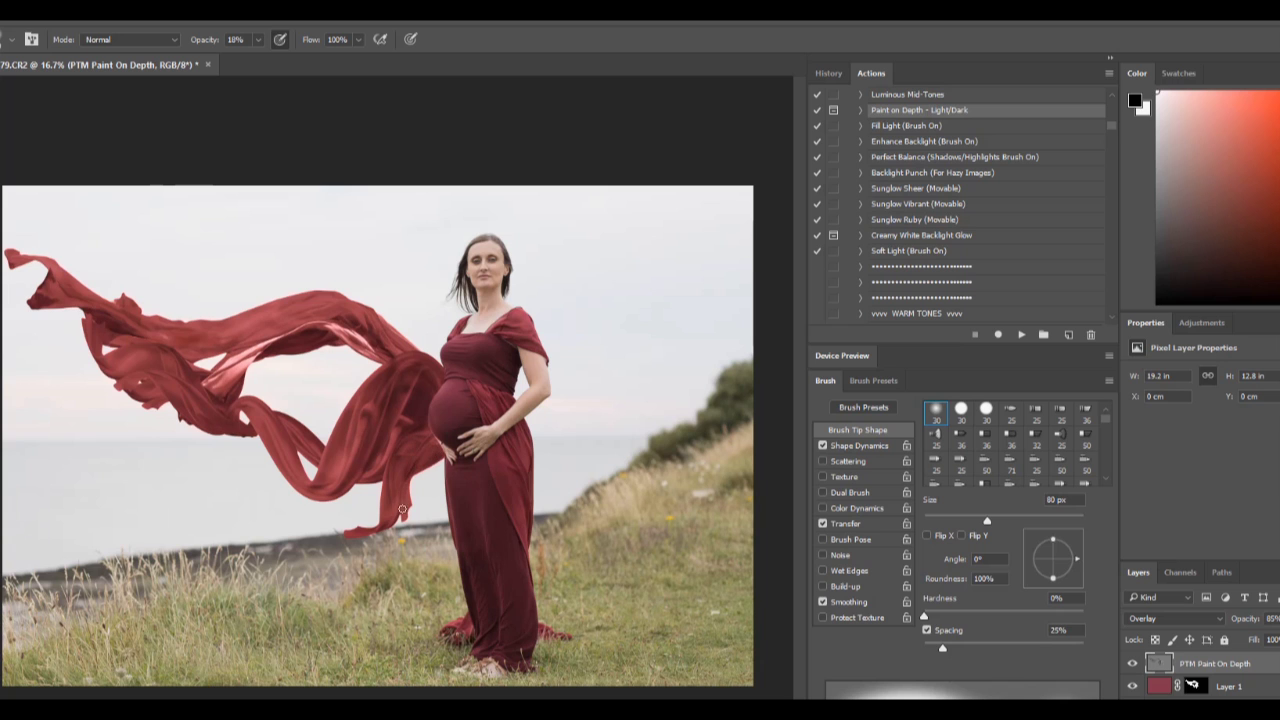
Step: Apply a 4-pixel Gaussian Blur to the depth layer and flatten the image
left_click(20, 10)
left_click(478, 308)
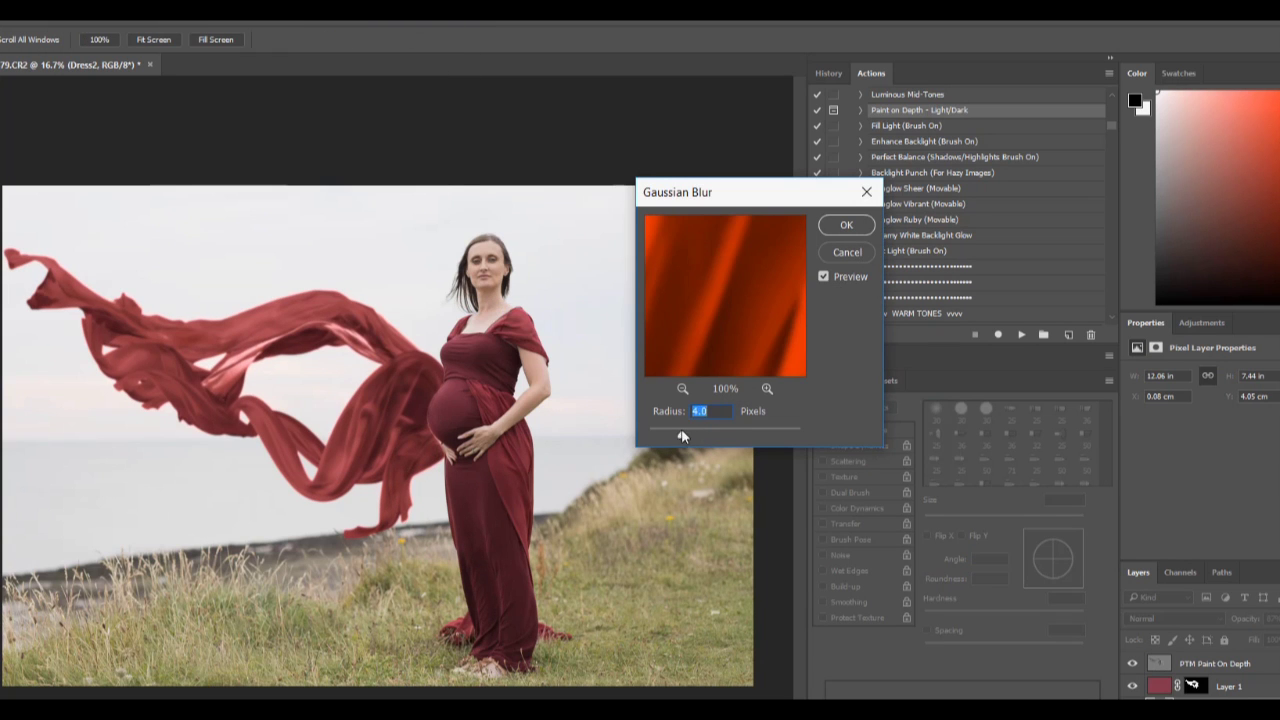
left_click(845, 226)
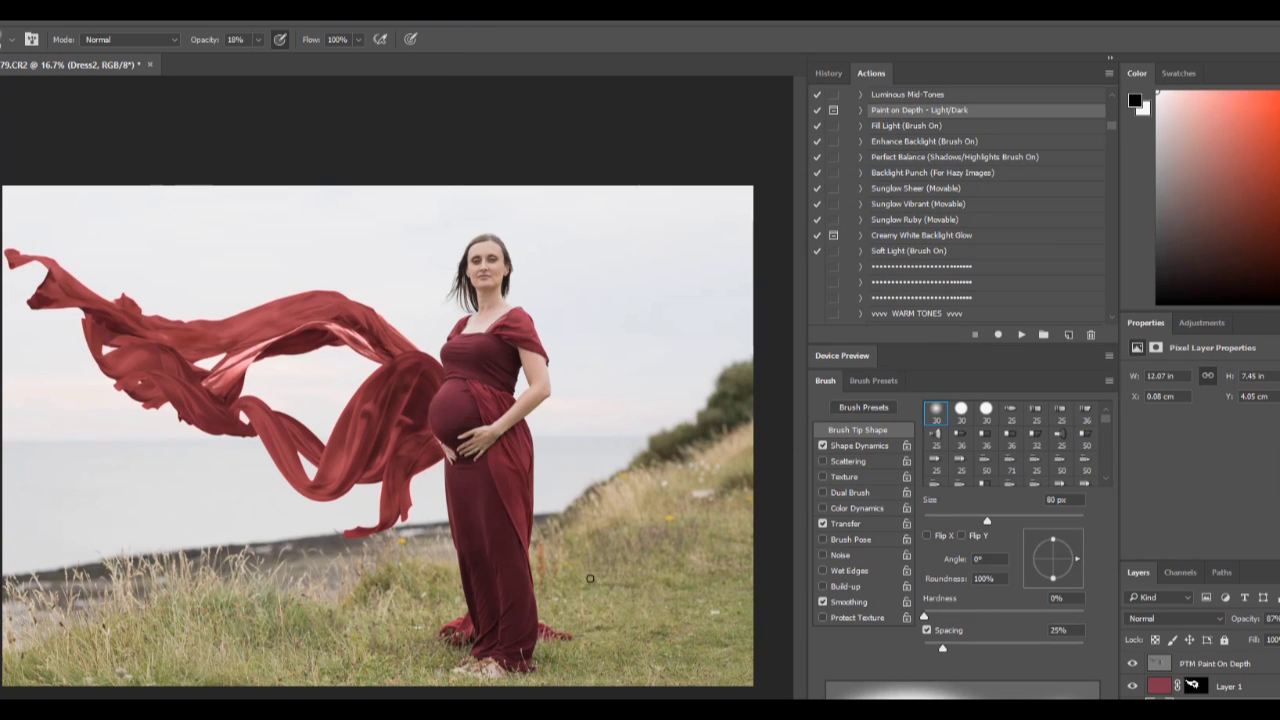
left_click(1110, 133)
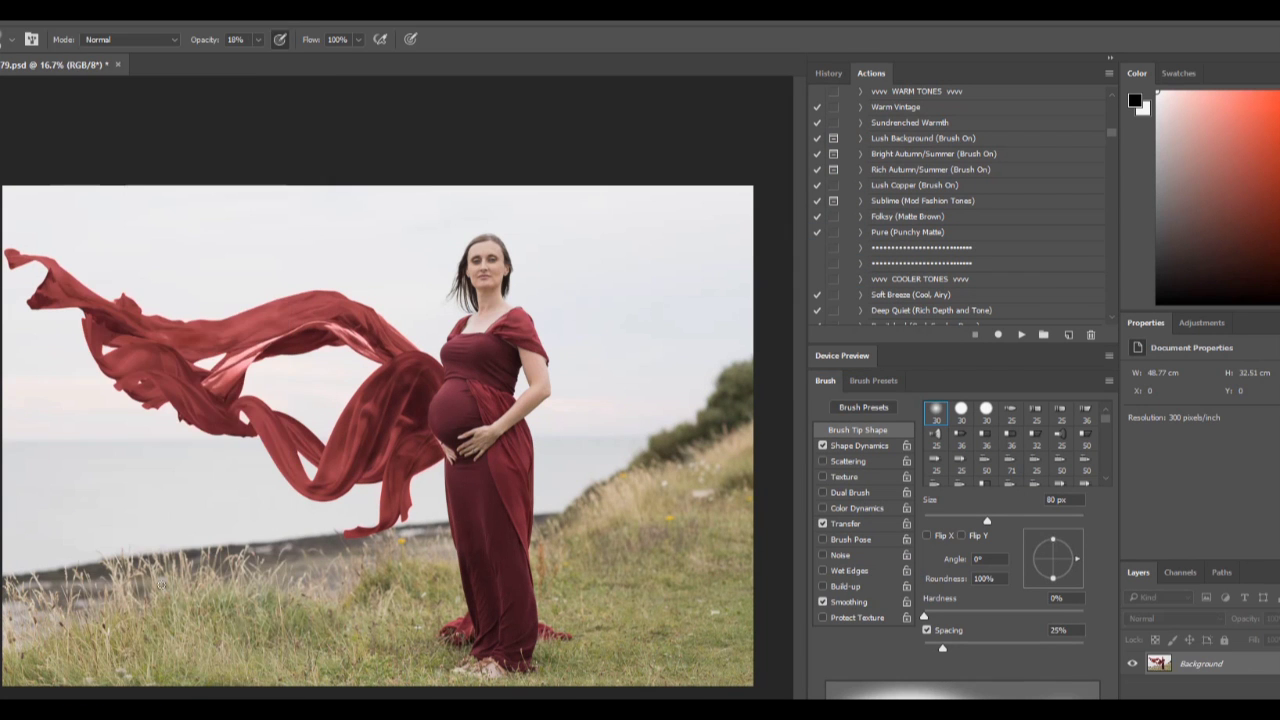
left_click(214, 169)
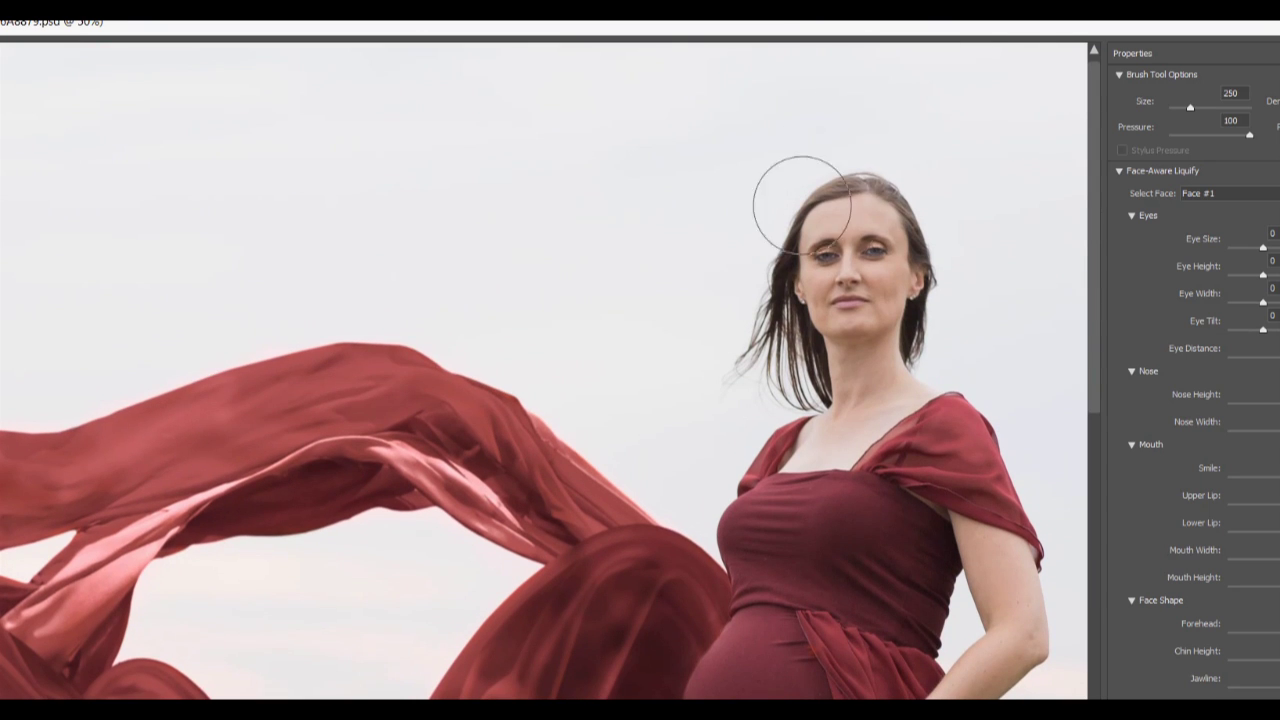
key("bracketleft")
key("bracketleft")
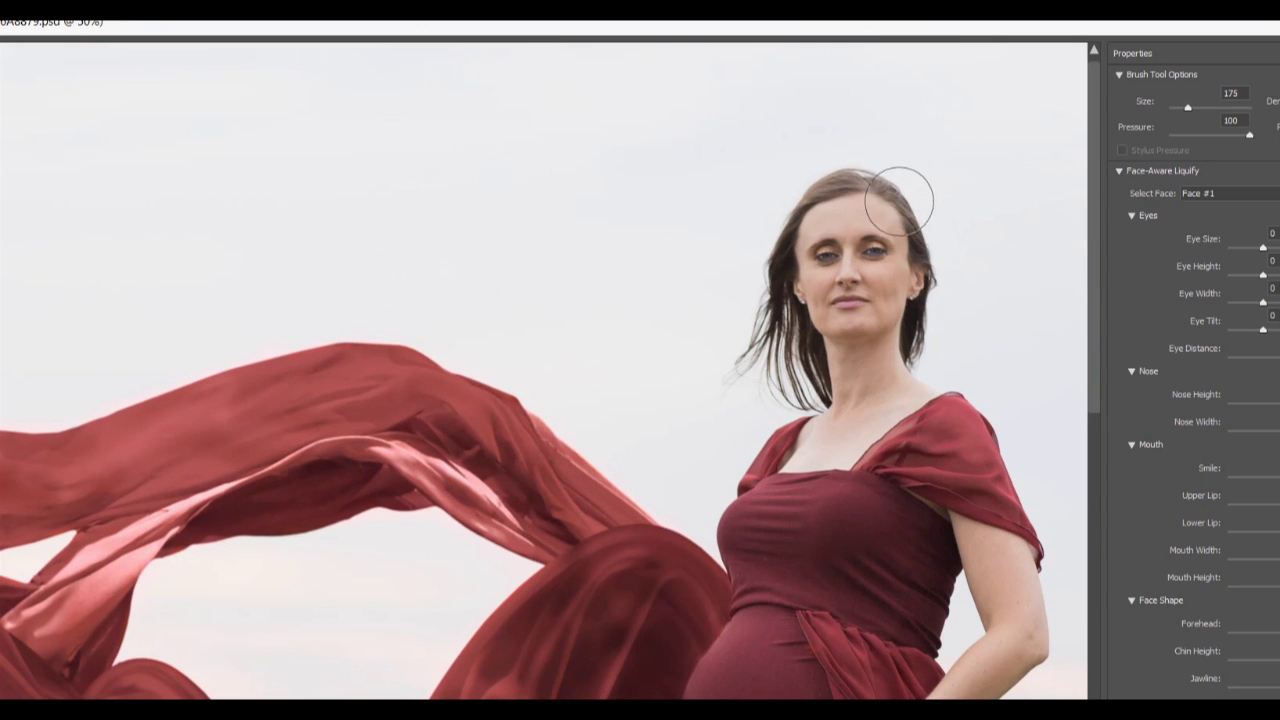
key("bracketright")
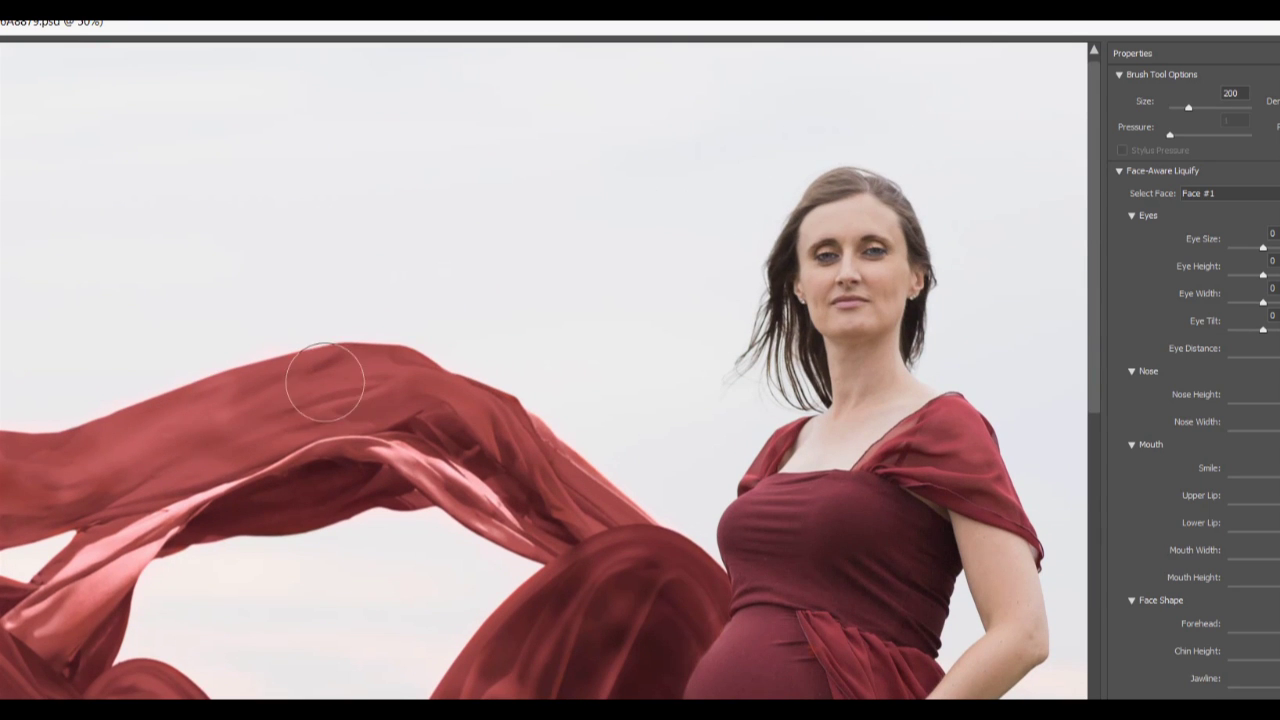
key("ctrl+minus")
key("ctrl+minus")
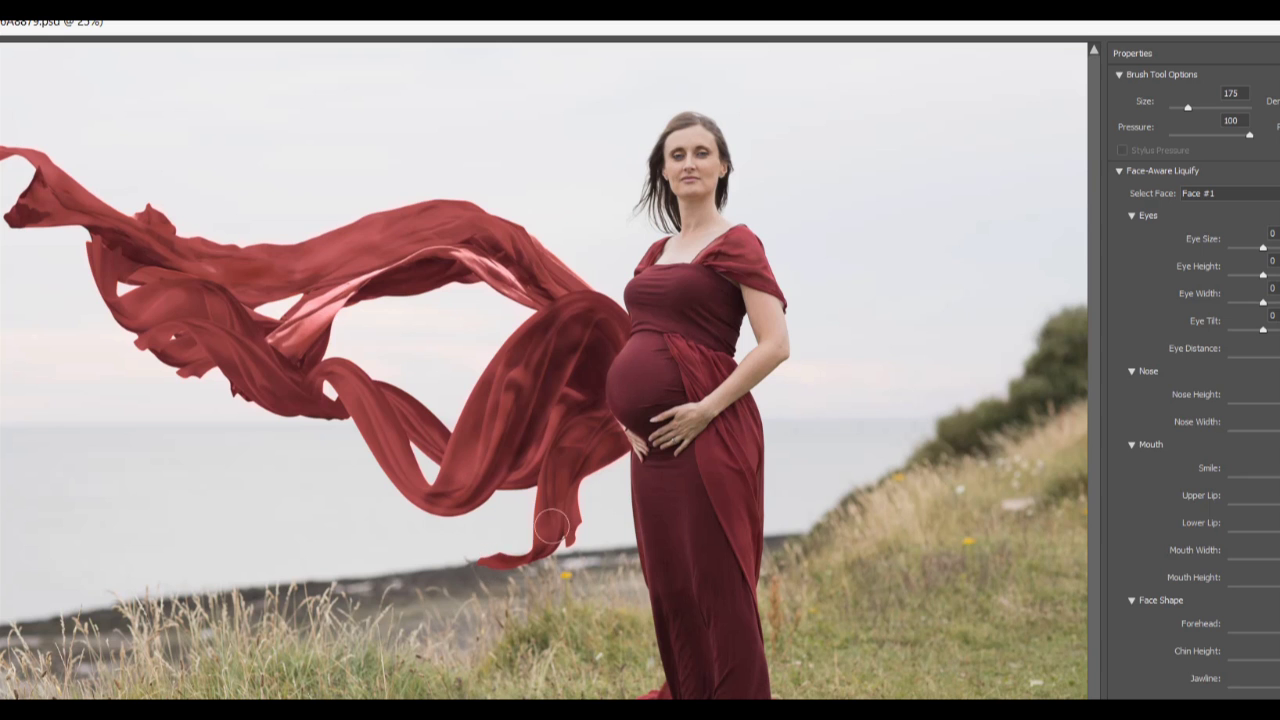
key("Return")
Step: Place Summerana sky overlay 6 and stretch it across the whole canvas
scroll(960, 200, "down", 5)
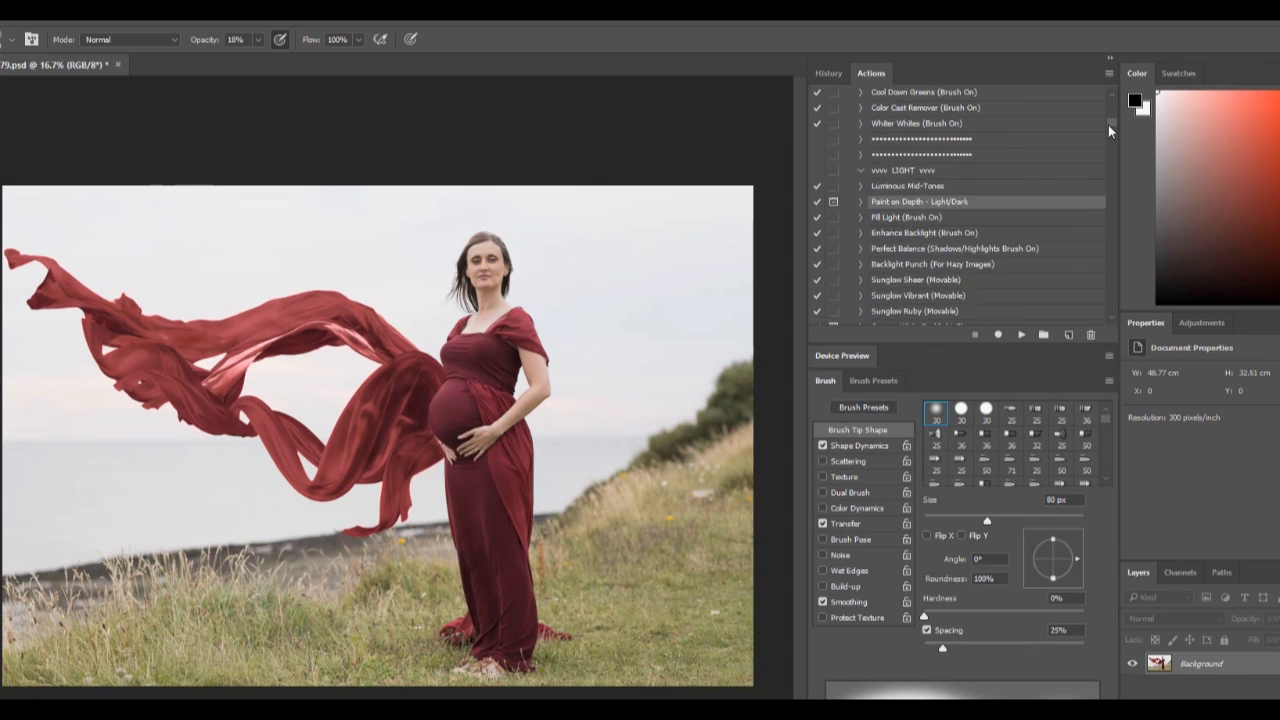
left_click(963, 155)
left_click(1021, 334)
left_click(160, 52)
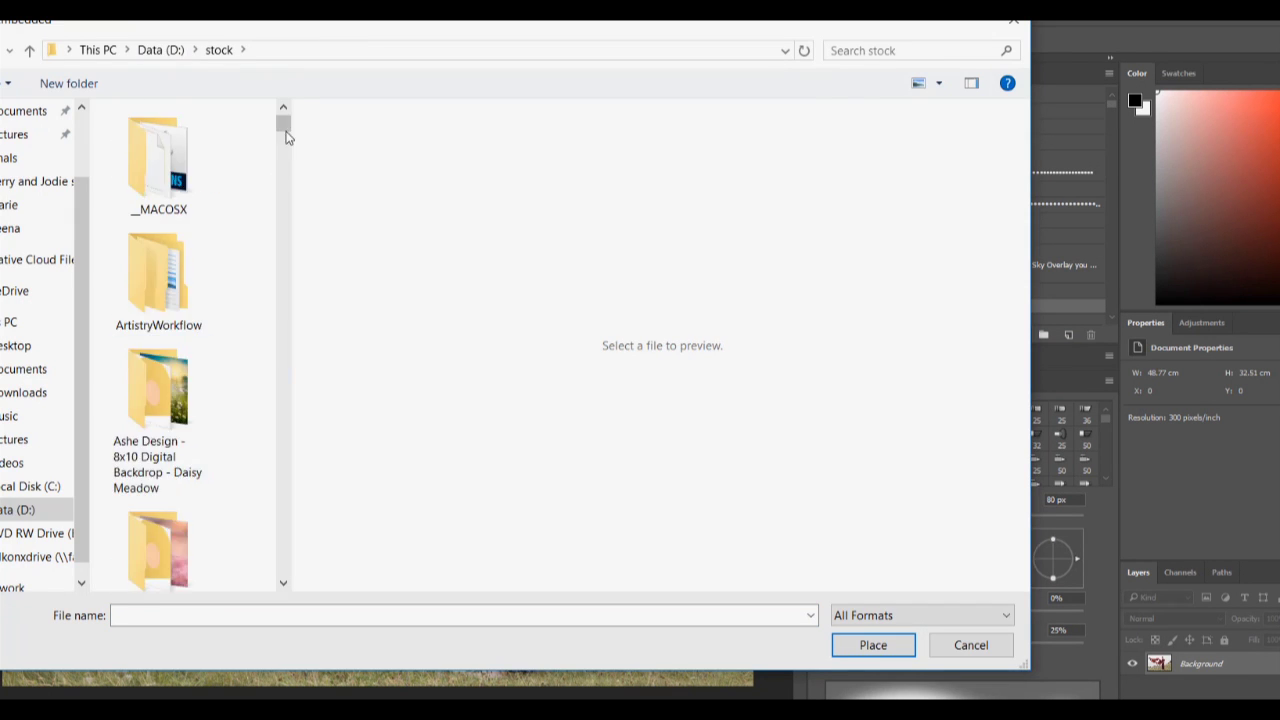
scroll(158, 350, "down", 5)
double_click(157, 230)
double_click(230, 175)
left_click_drag(285, 150, 291, 215)
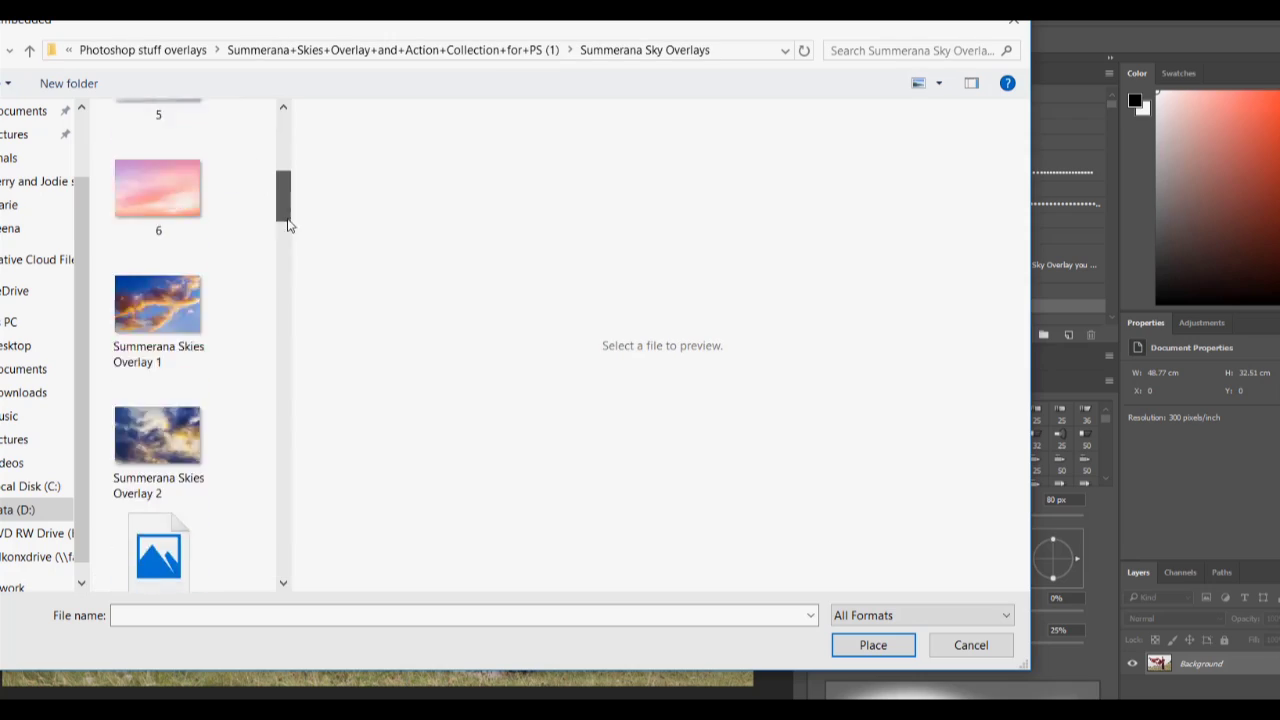
double_click(157, 178)
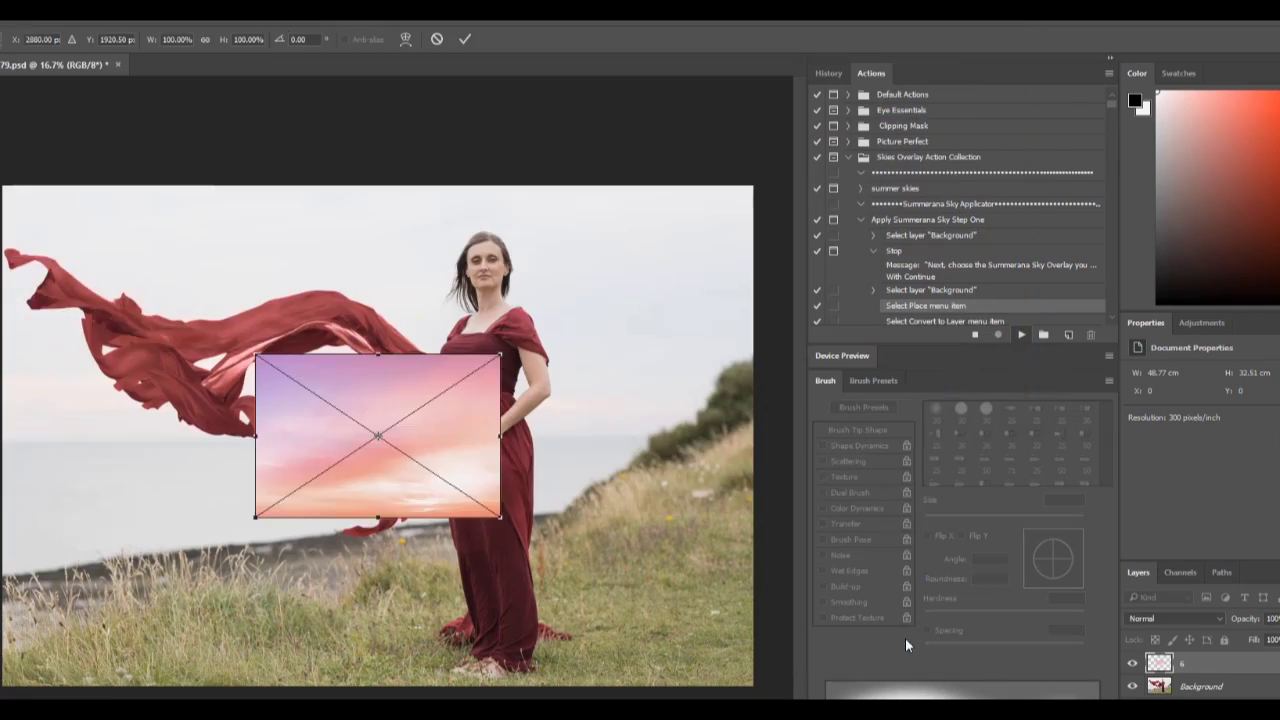
left_click_drag(500, 514, 771, 162)
key("Return")
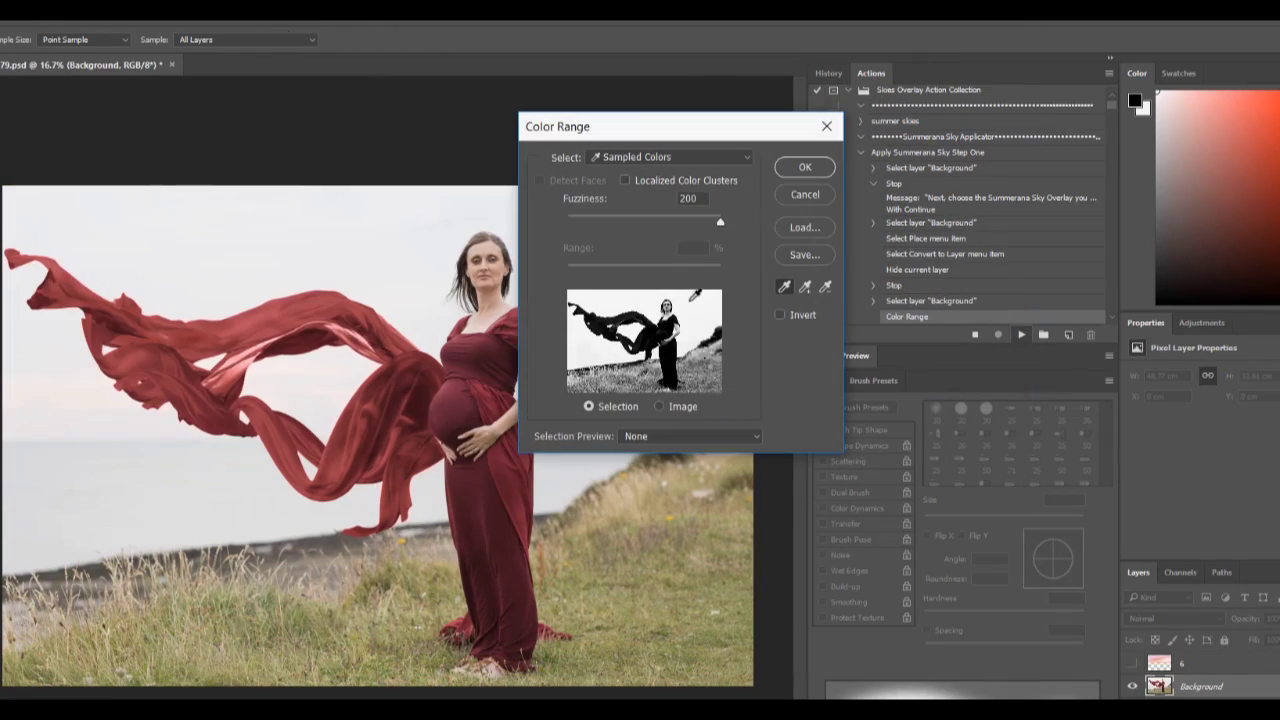
Step: Let the sky action mask the new sky in, and set brush strength to 64%
left_click(812, 168)
left_click(606, 308)
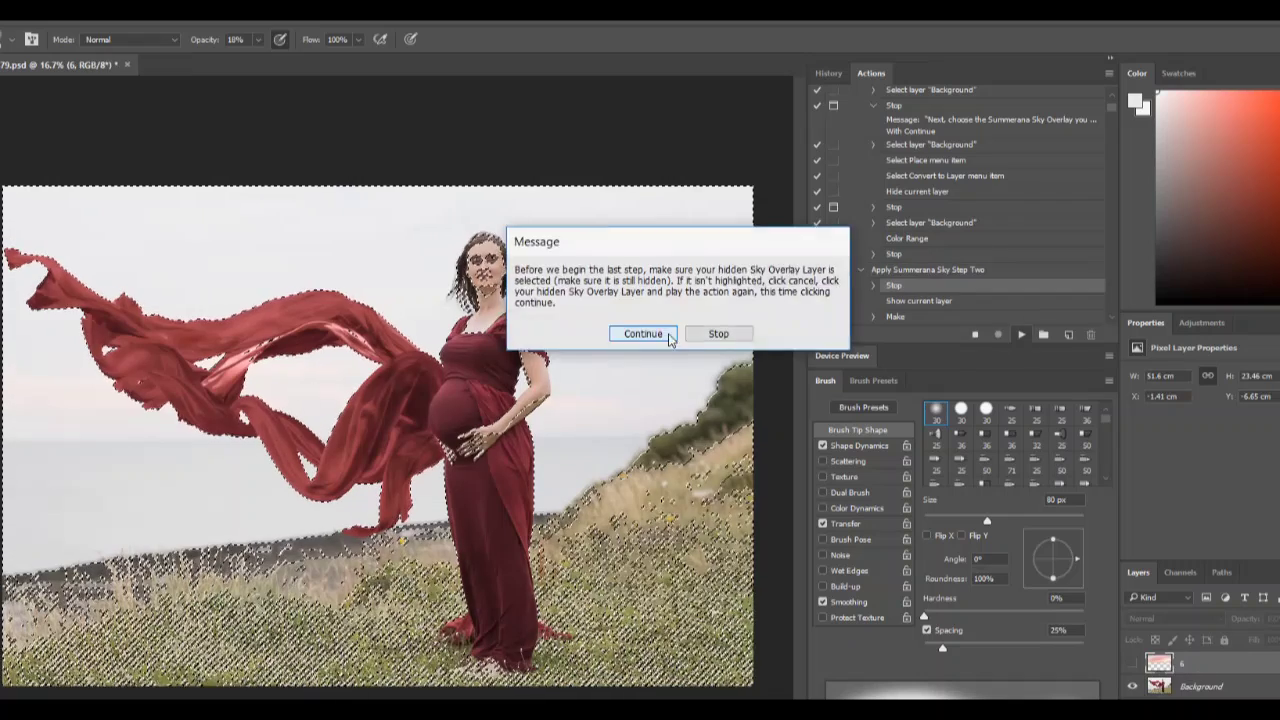
left_click(660, 335)
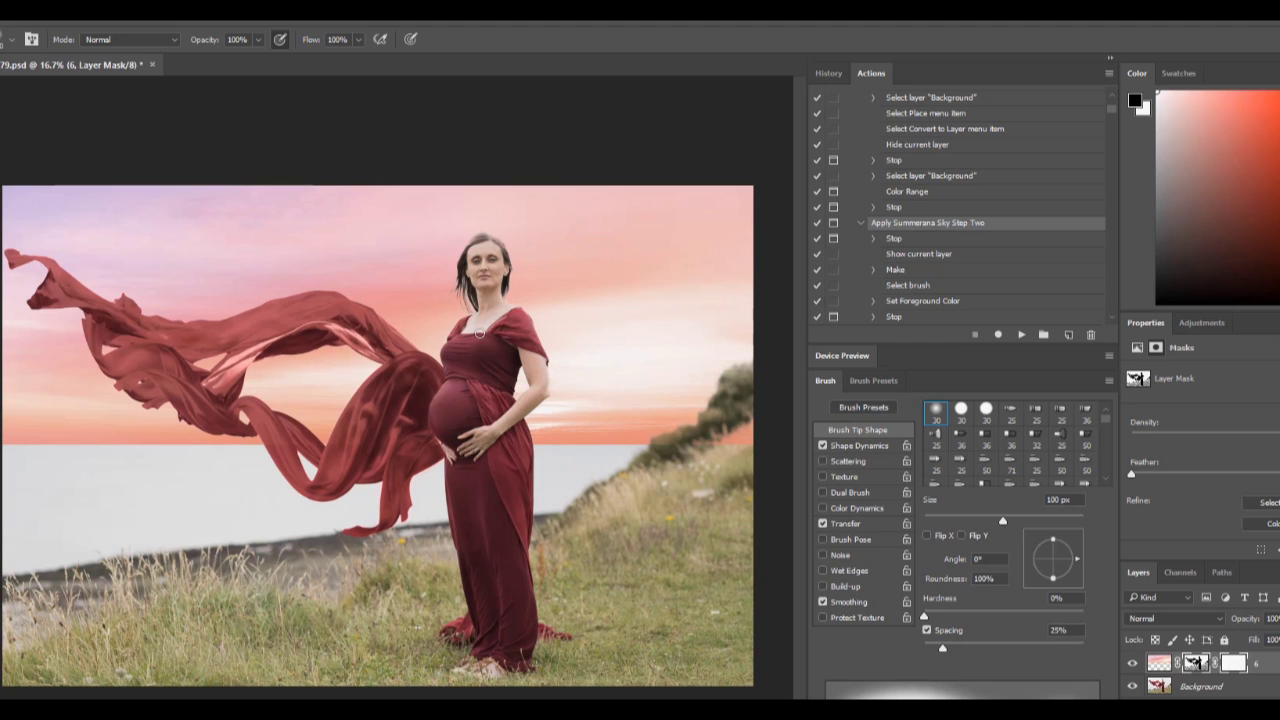
key("6")
key("4")
Step: Place the sky image down over the sea as a soft-light reflection
left_click(1021, 334)
left_click(674, 343)
left_click(871, 643)
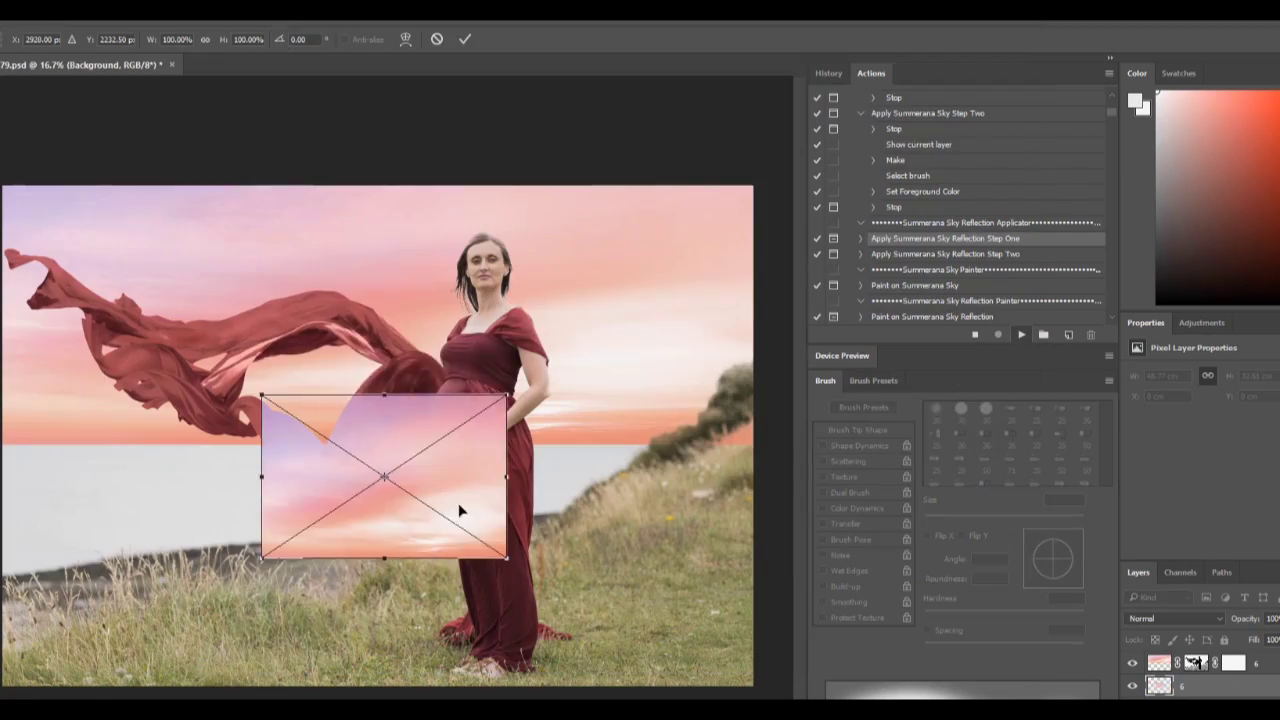
mouse_move(457, 508)
left_mouse_down()
mouse_move(122, 502)
mouse_move(755, 688)
left_mouse_up()
key("Return")
left_click(640, 331)
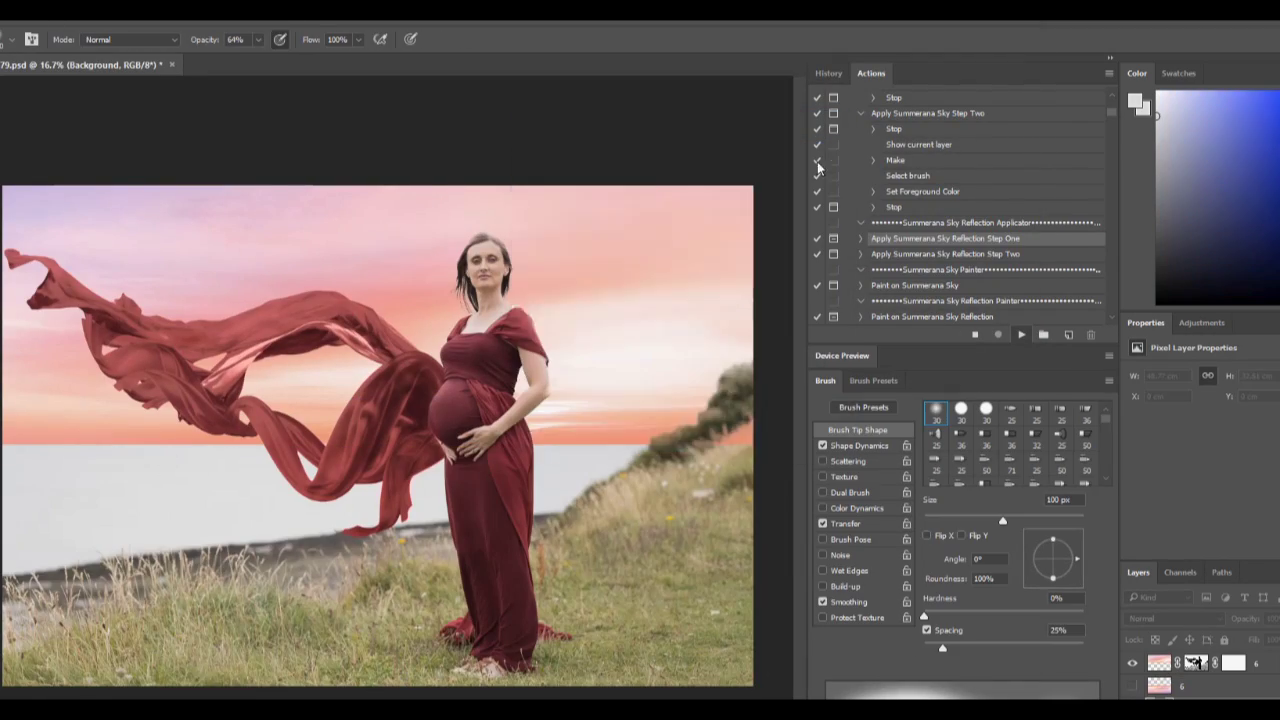
left_click(655, 331)
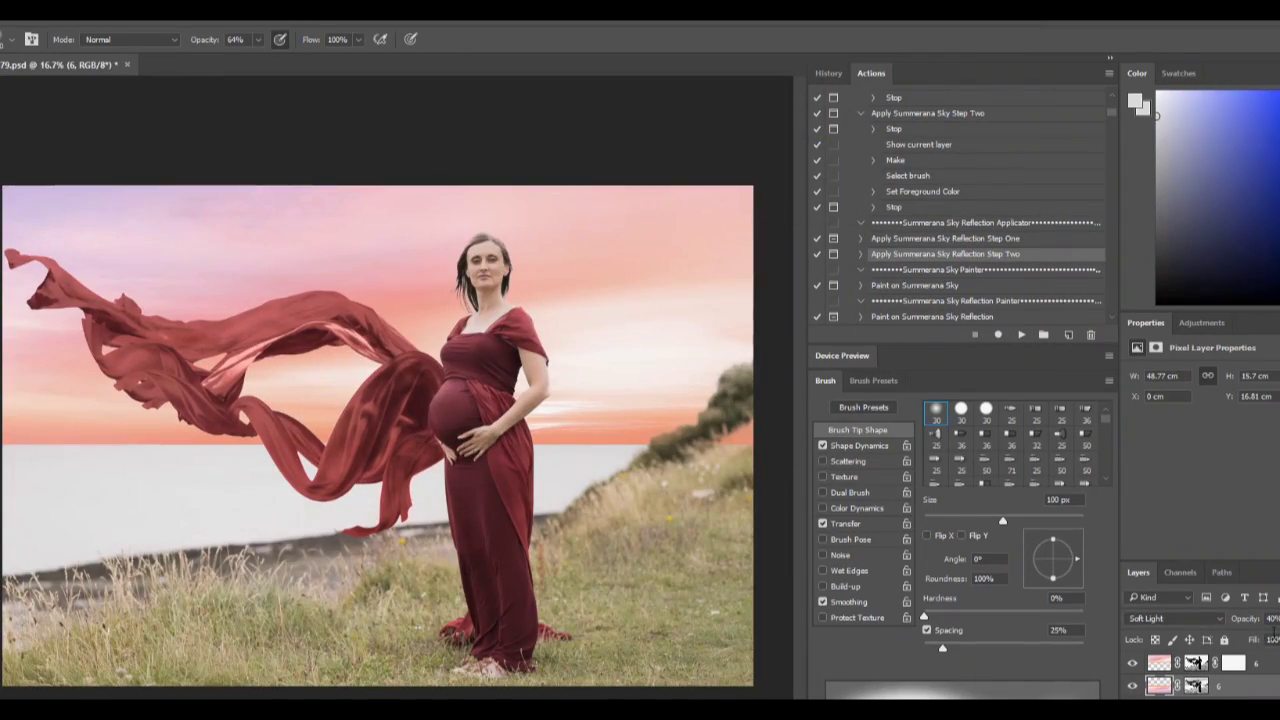
Step: Paint the reflection and sky masks with a 400 px white brush at 100% strength
left_click(1195, 685)
key("bracketright")
key("bracketright")
key("bracketright")
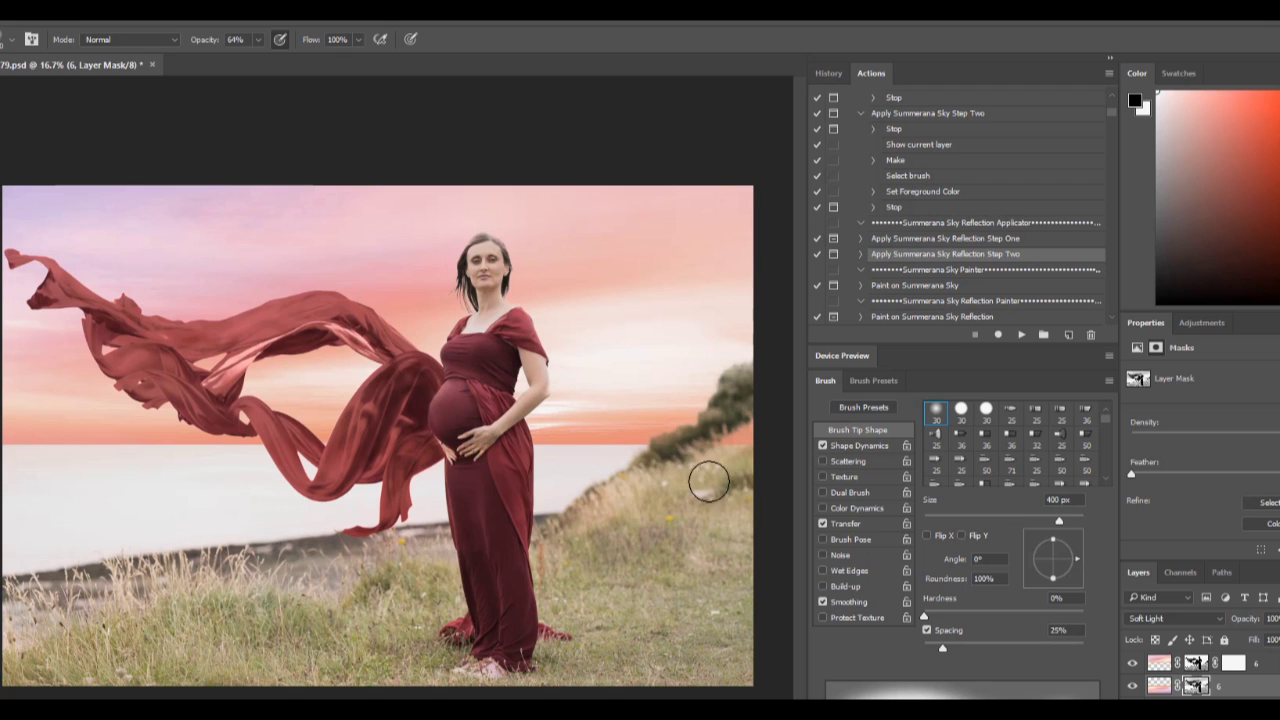
key("x")
left_click(1195, 662)
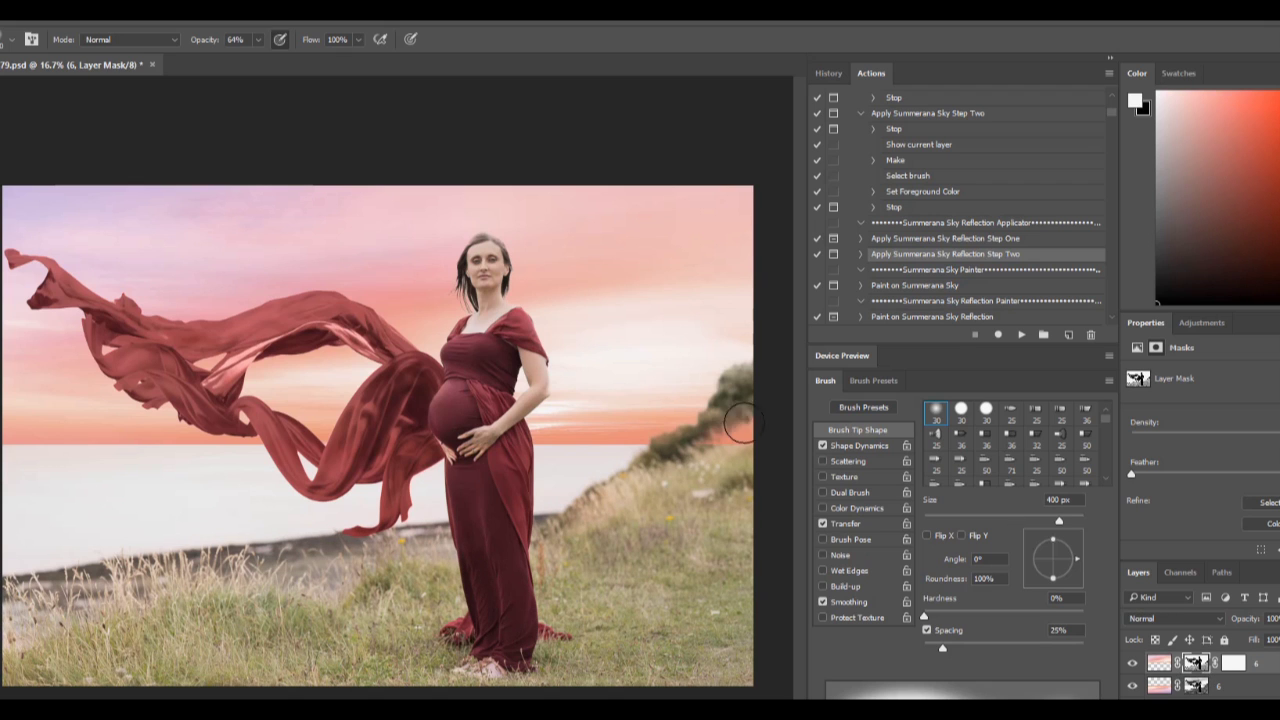
key("0")
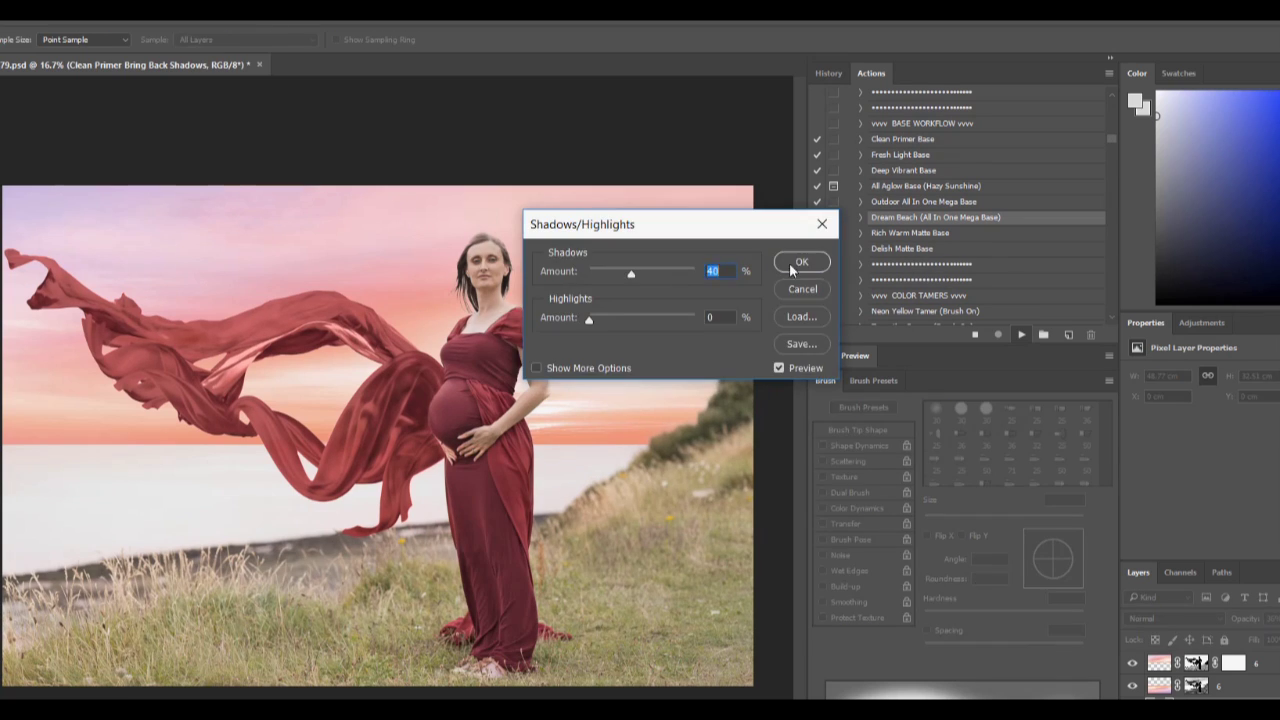
Step: Accept the action's base edits: shadows lift of 40, brightness/contrast, saturation and colour toning
left_click(802, 262)
key("Return")
key("Return")
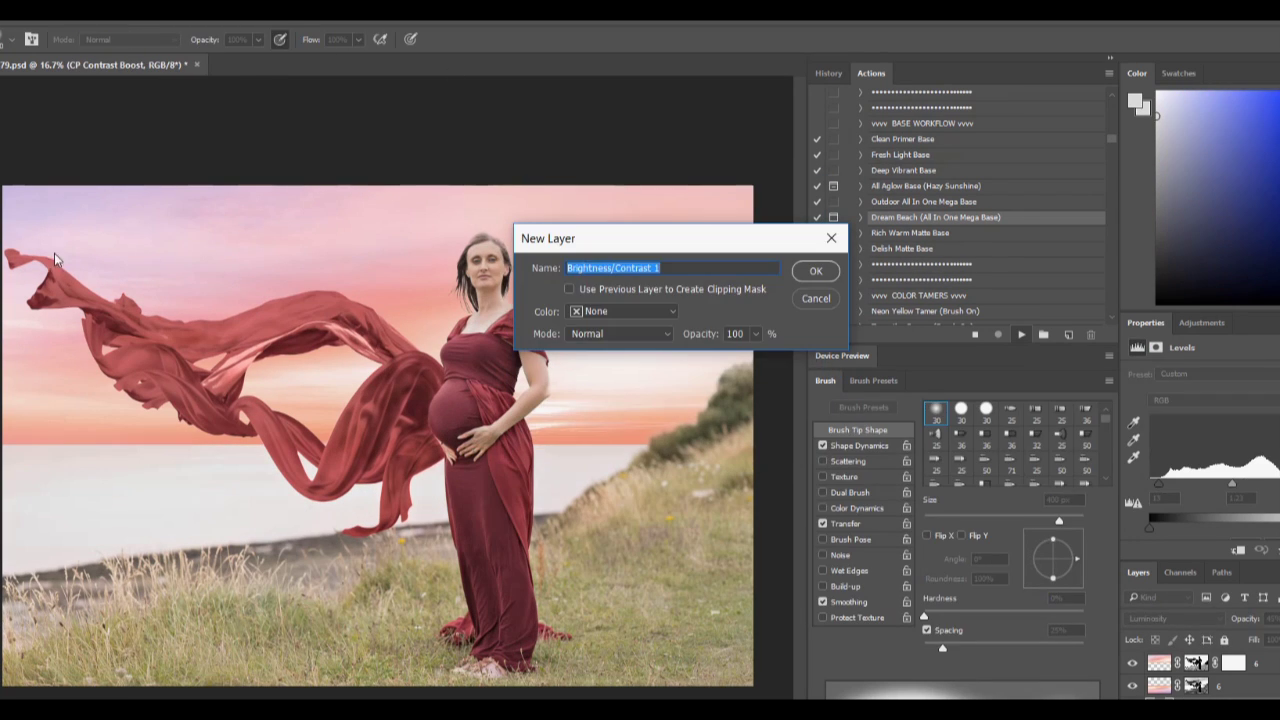
key("Return")
key("Return")
left_click(800, 226)
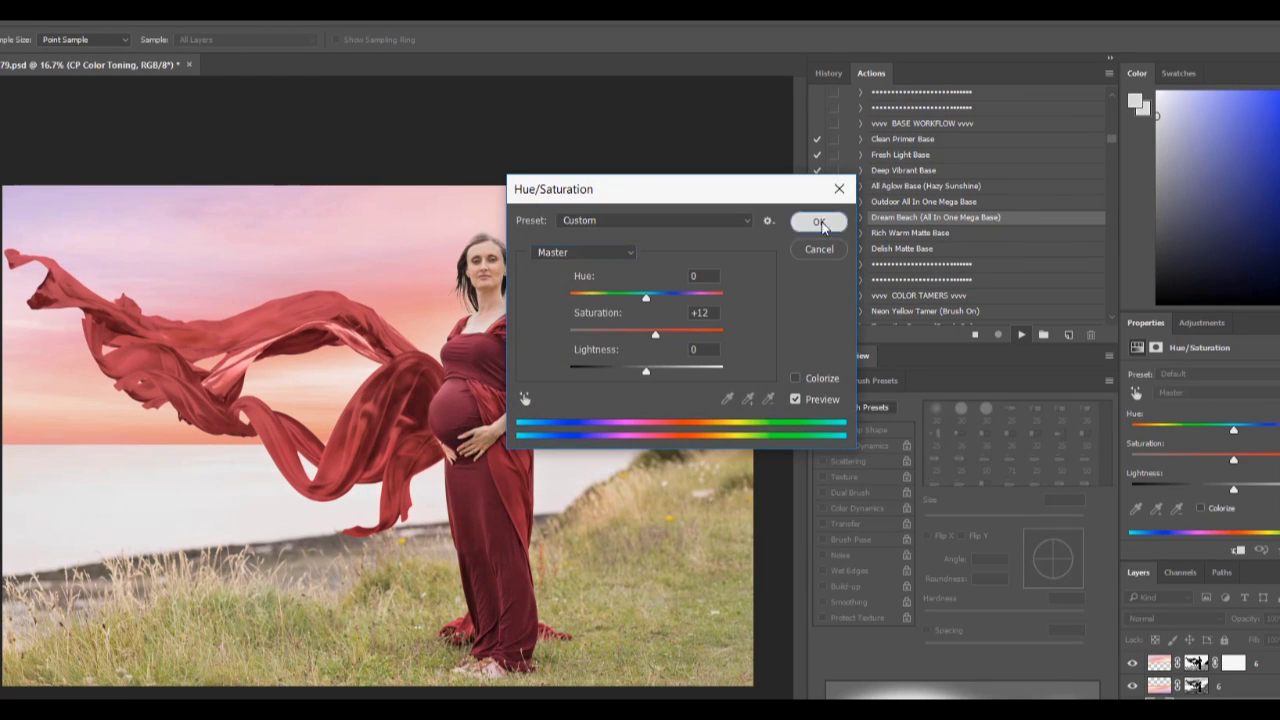
key("Return")
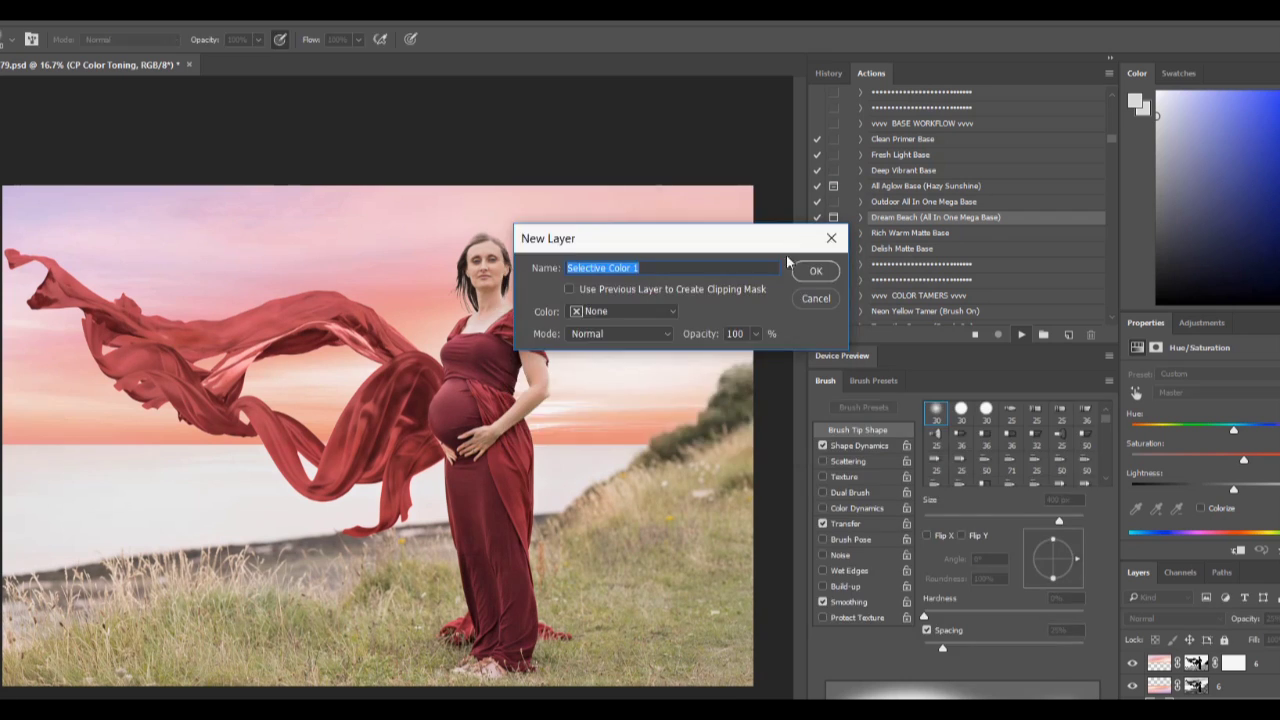
key("Return")
Step: Accept the hue/saturation tweak, darkening layer, Levels adjustment and new beach-toning group
left_click(743, 220)
left_click(781, 248)
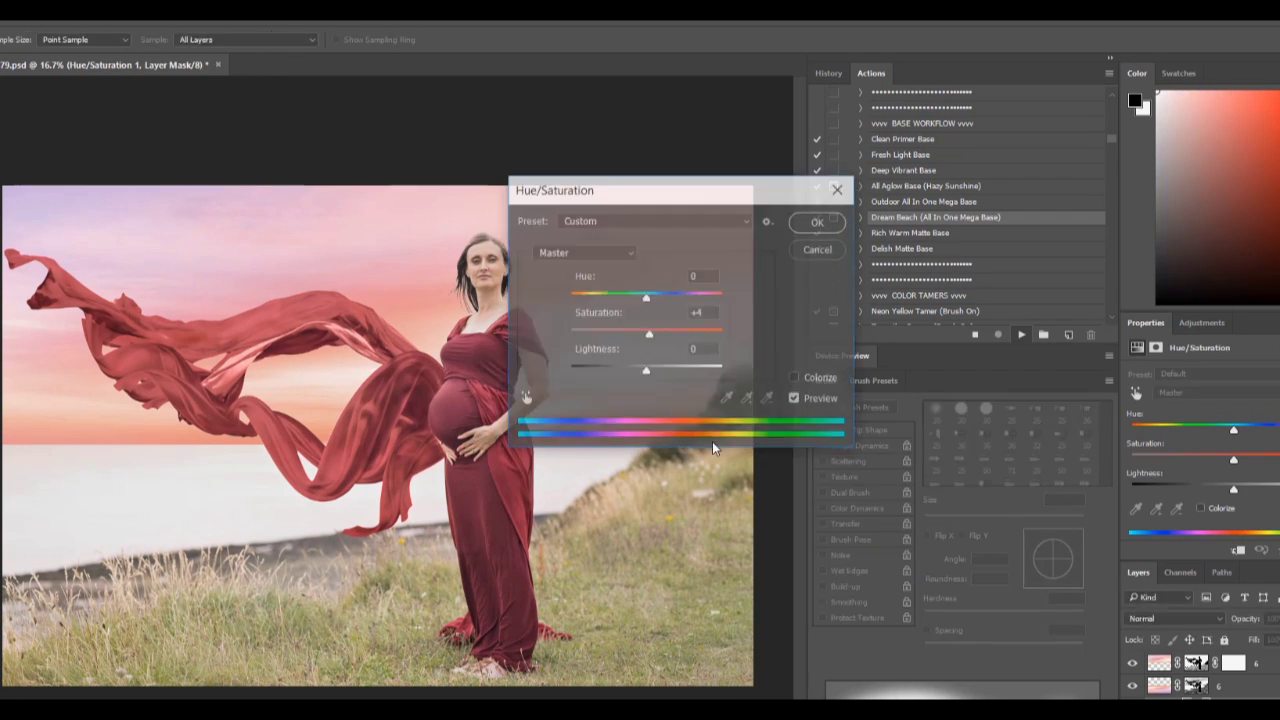
key("Return")
left_click(807, 272)
left_click(812, 272)
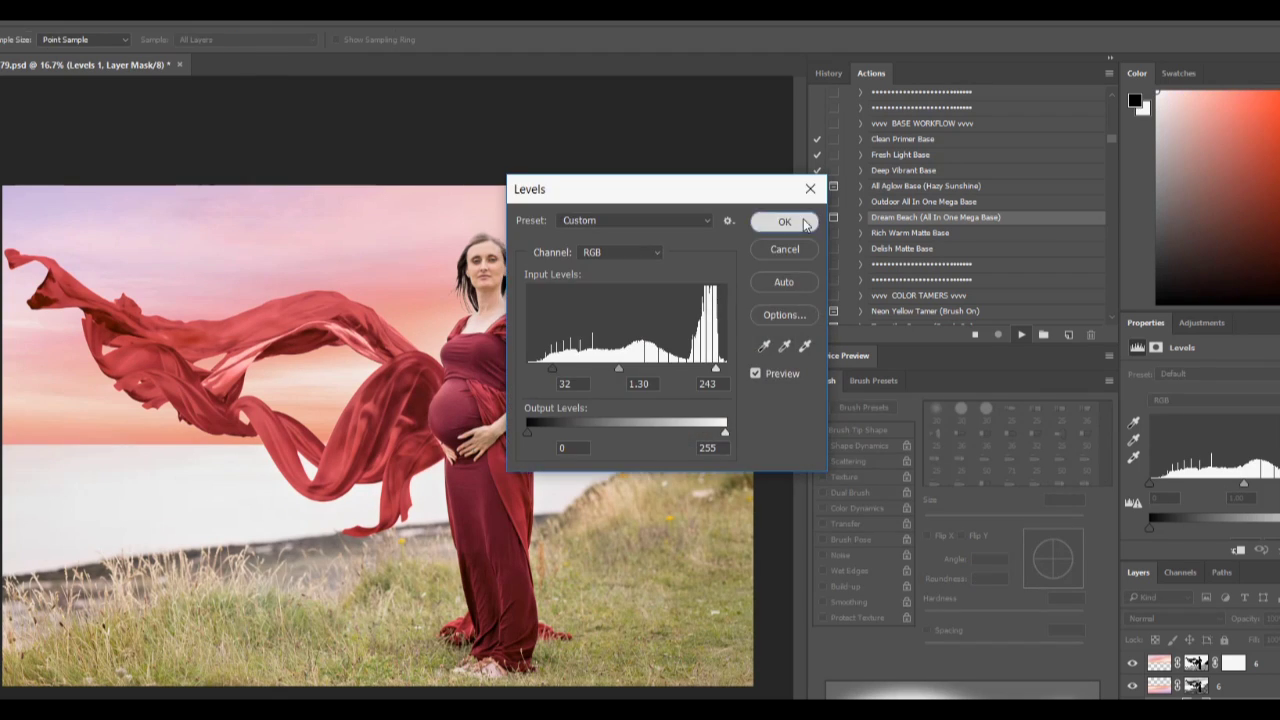
key("Return")
key("Return")
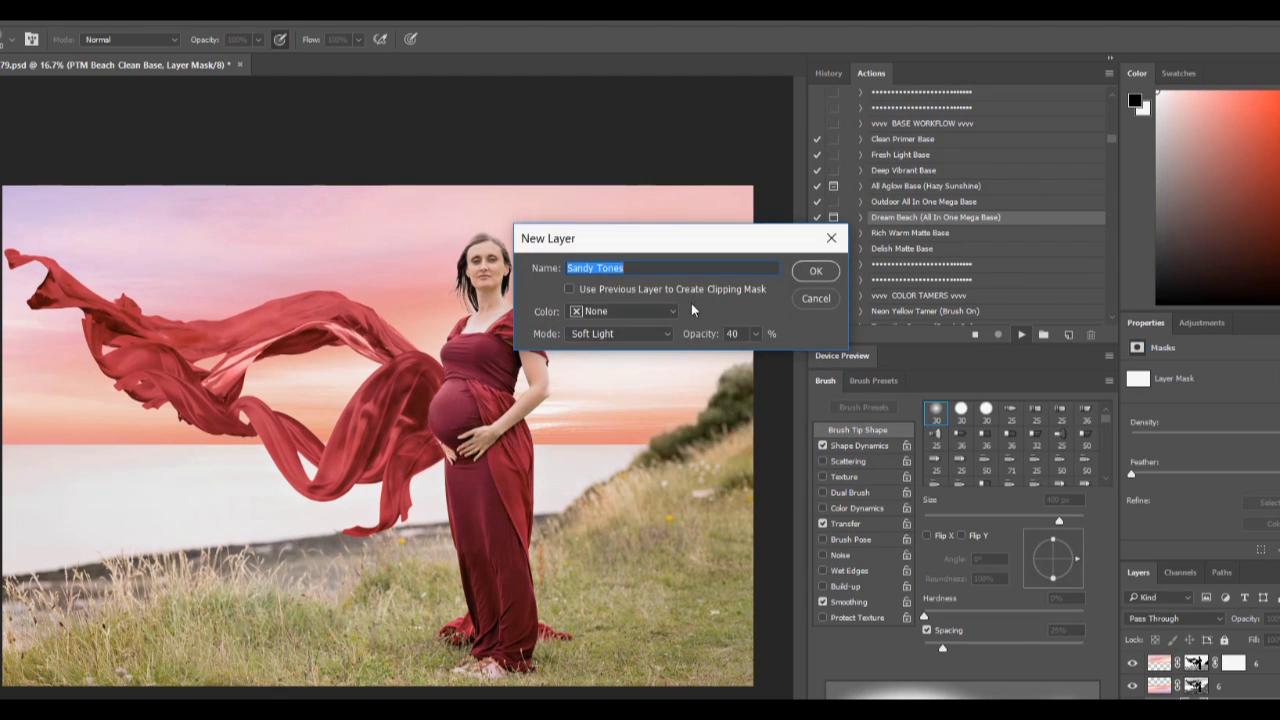
key("Return")
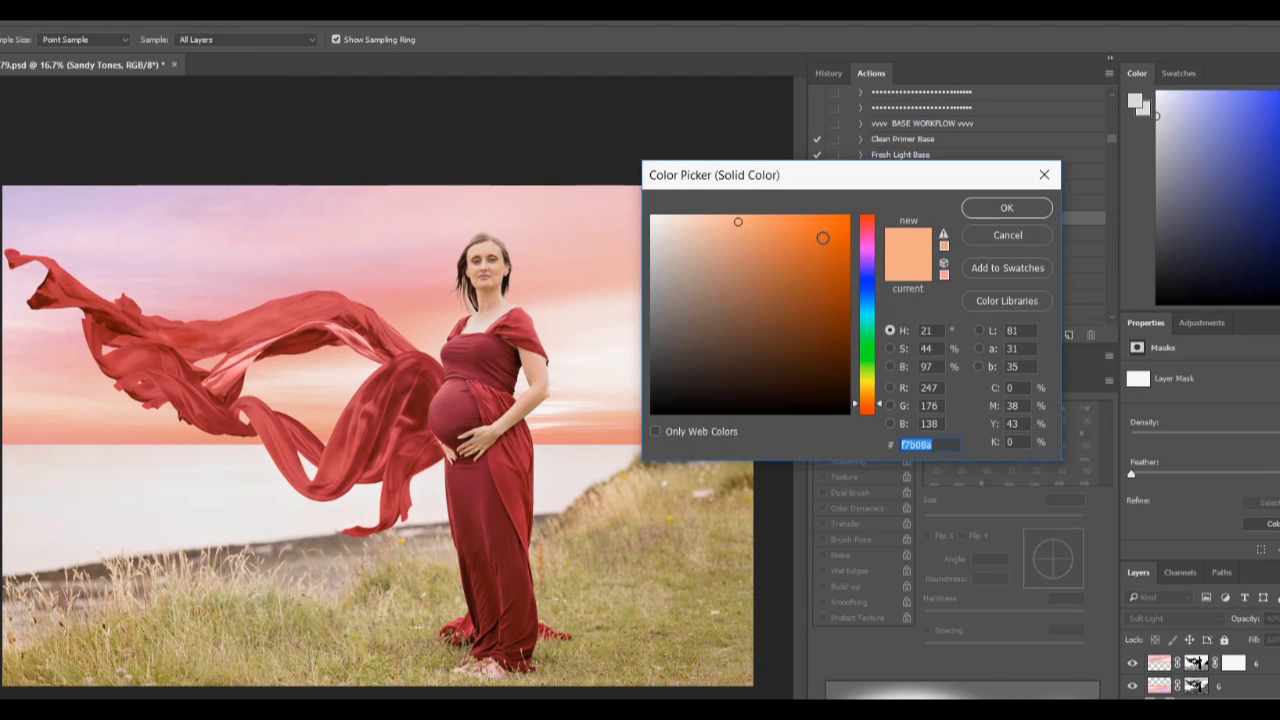
Step: Accept the peach Sandy Tones fill, warmer colour balance, peach and orange gradient maps, and Levels boost
left_click(976, 209)
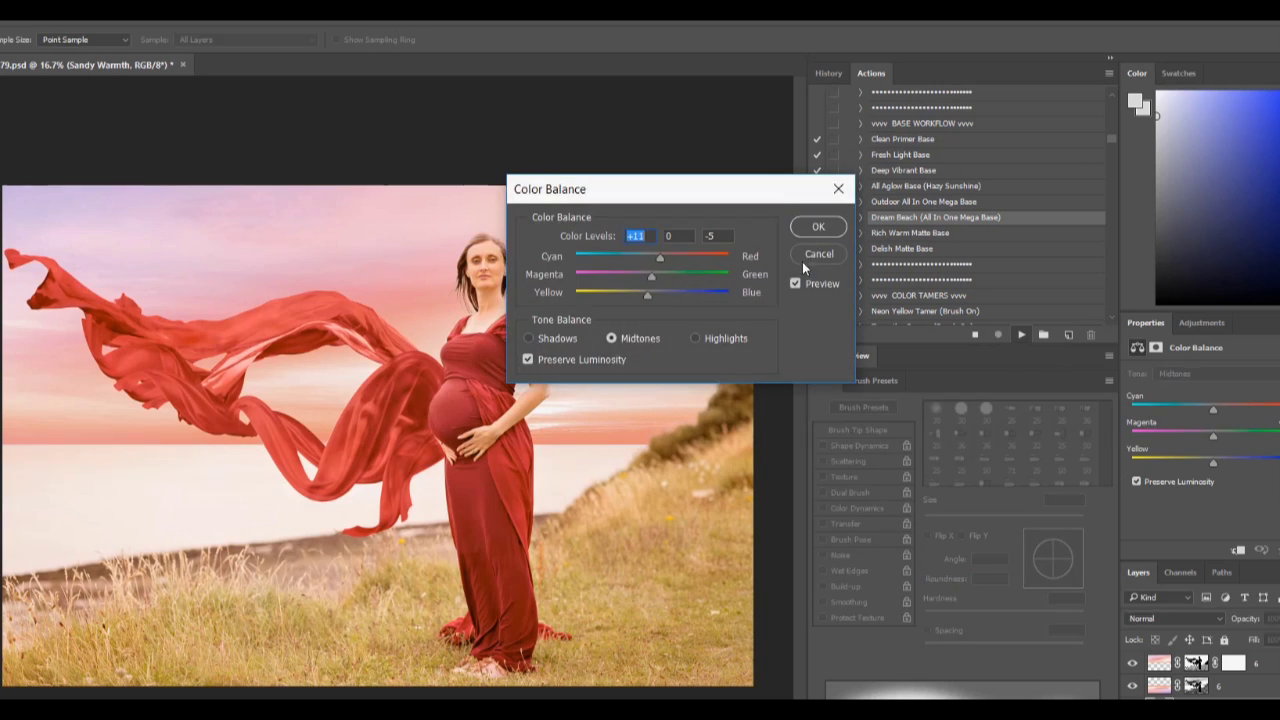
left_click(814, 224)
left_click(800, 232)
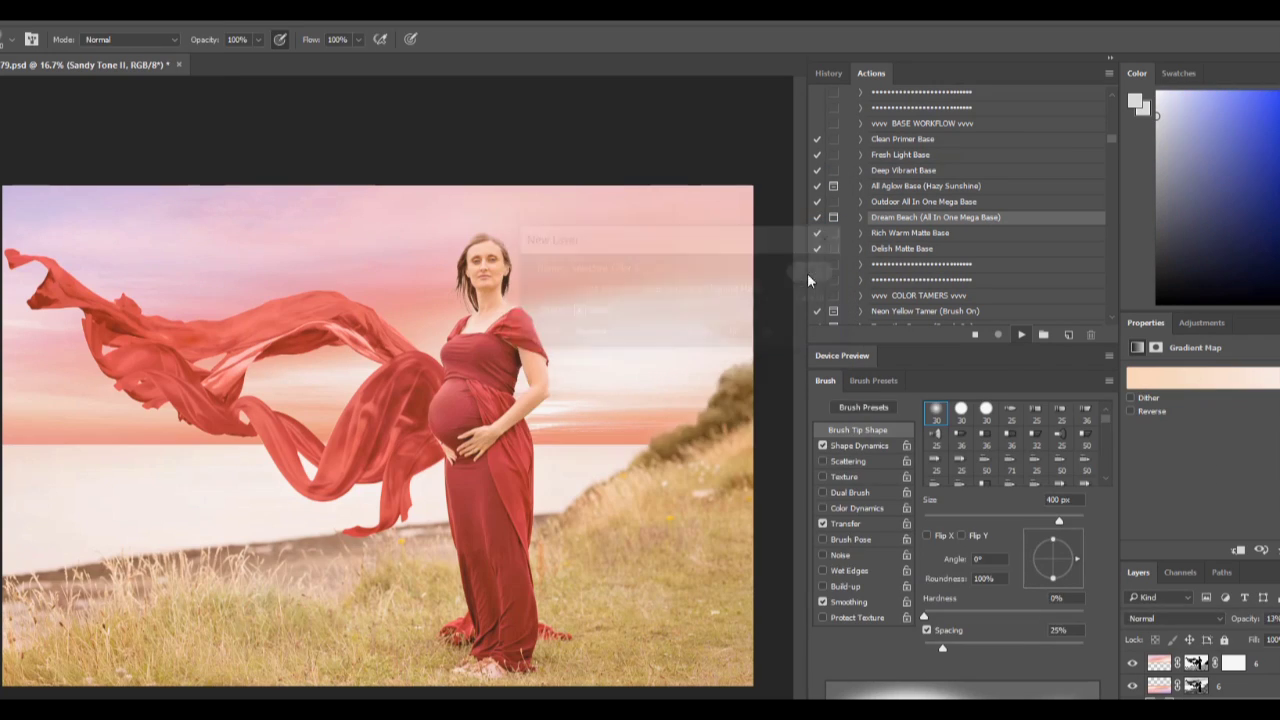
left_click(742, 221)
left_click(797, 268)
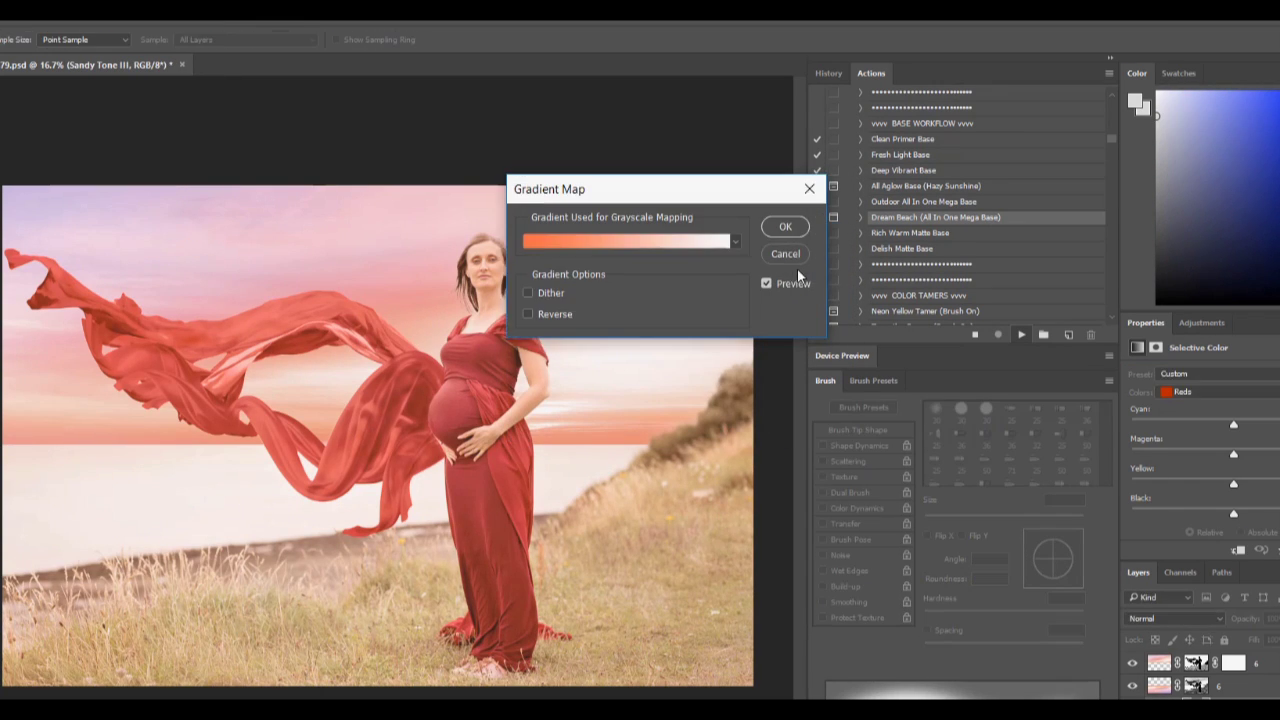
left_click(786, 224)
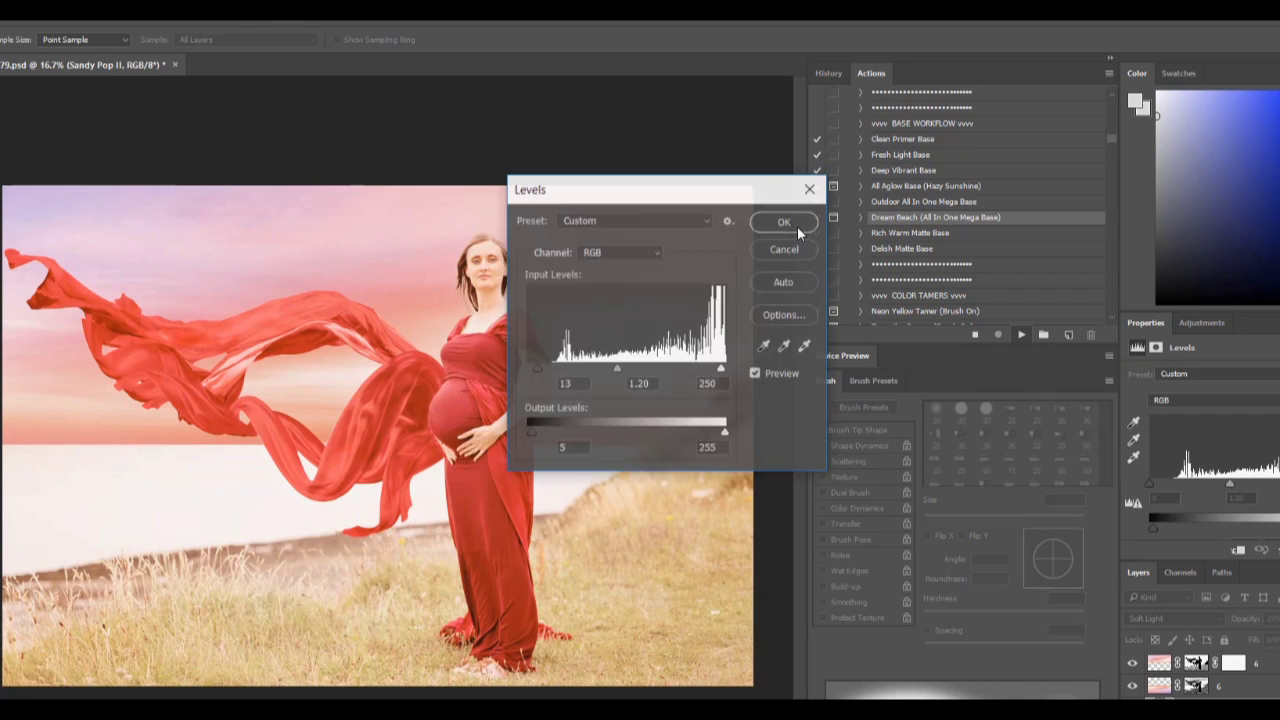
left_click(797, 226)
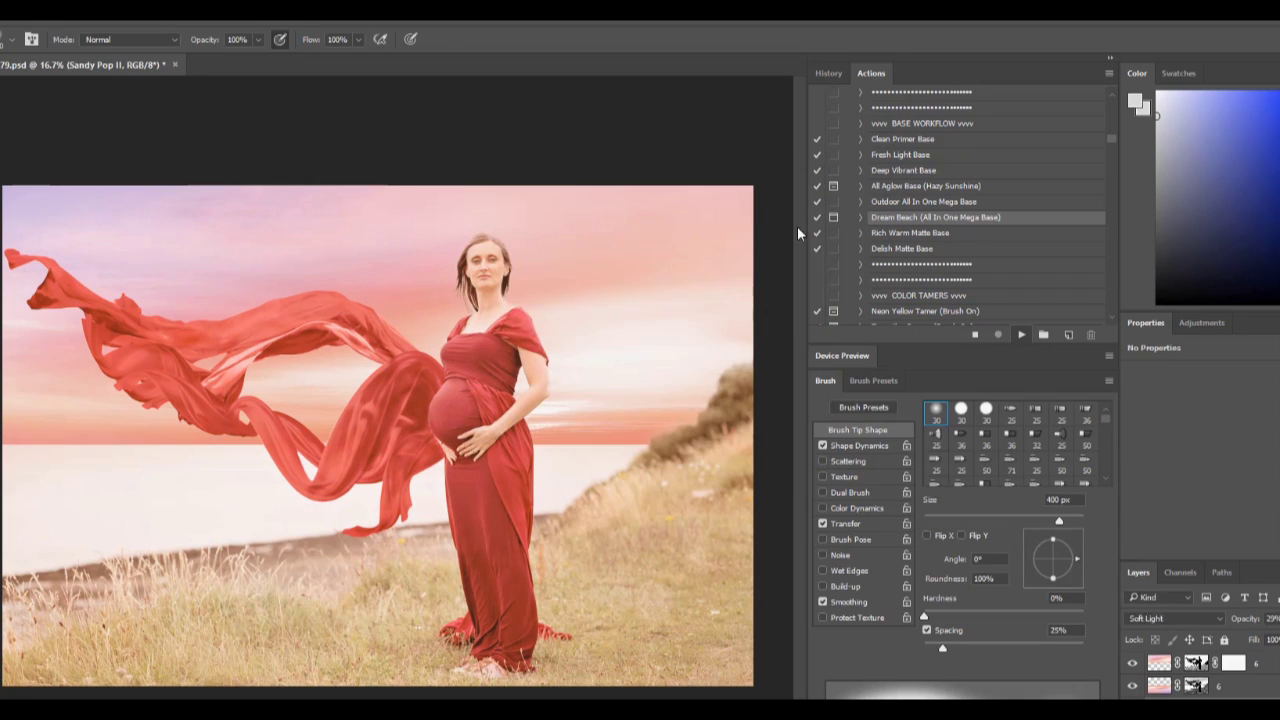
left_click(808, 277)
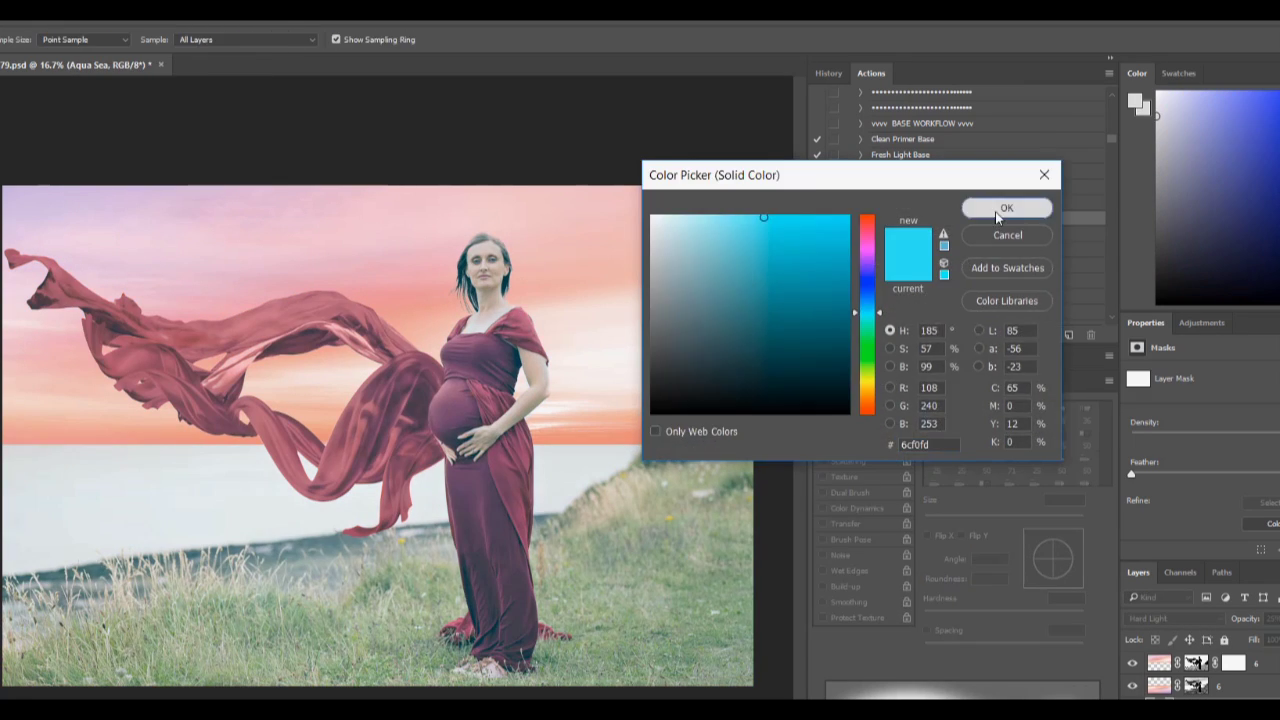
Step: Accept the aqua colour for the Aqua Sea layer and the Beachy Aqua Rose Sky gradient
left_click(1006, 208)
left_click(817, 266)
left_click(769, 246)
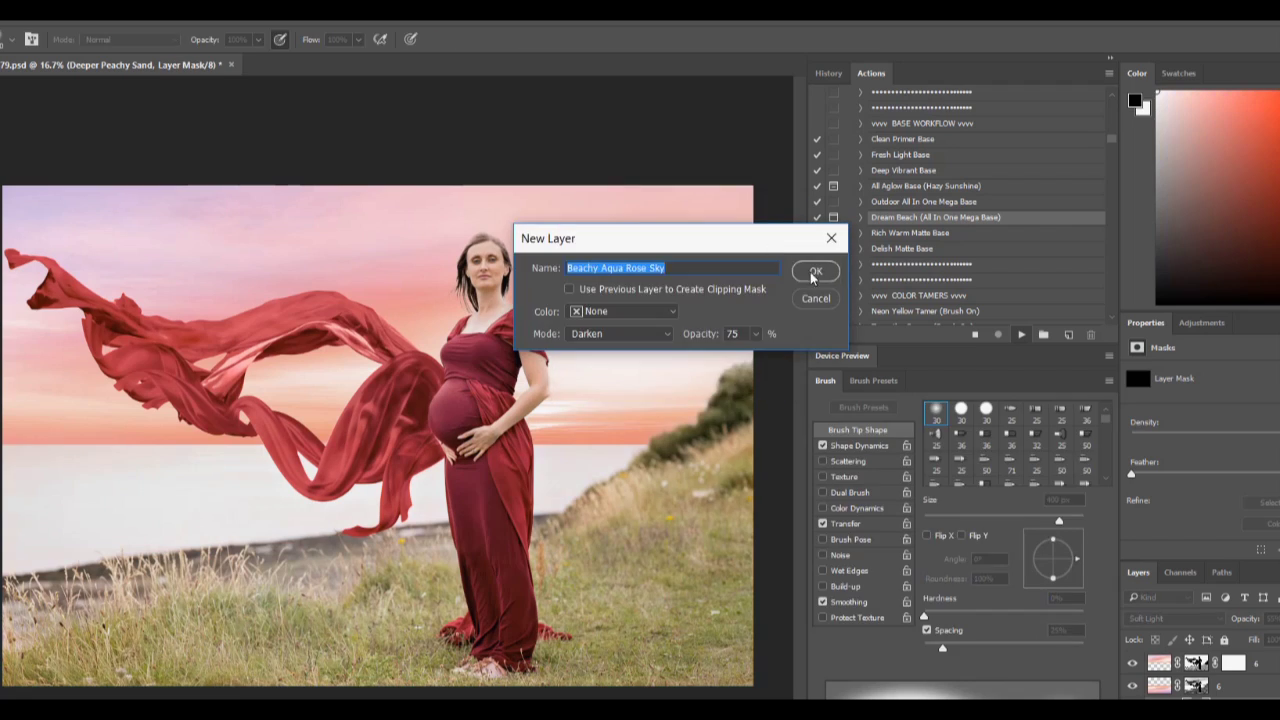
left_click(810, 270)
Step: Confirm the rose sky colour layers and the warming photo filter
left_click(767, 244)
left_click(815, 270)
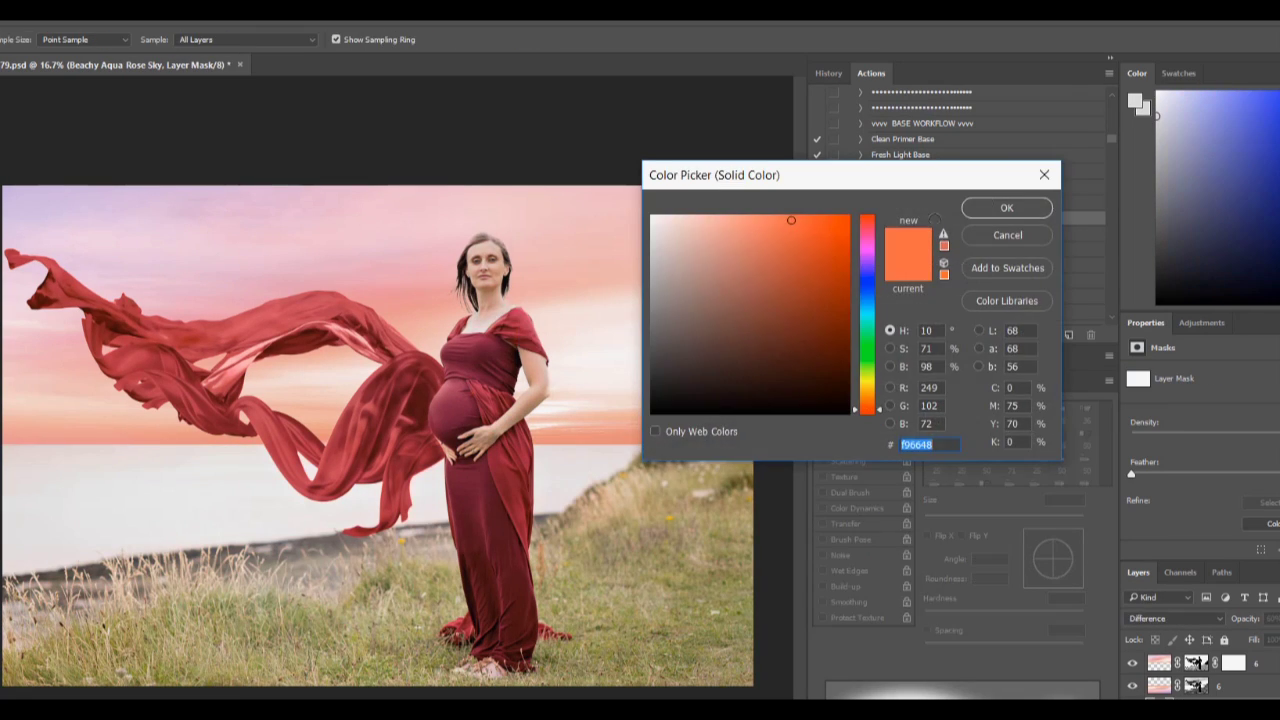
left_click(1006, 208)
left_click(815, 272)
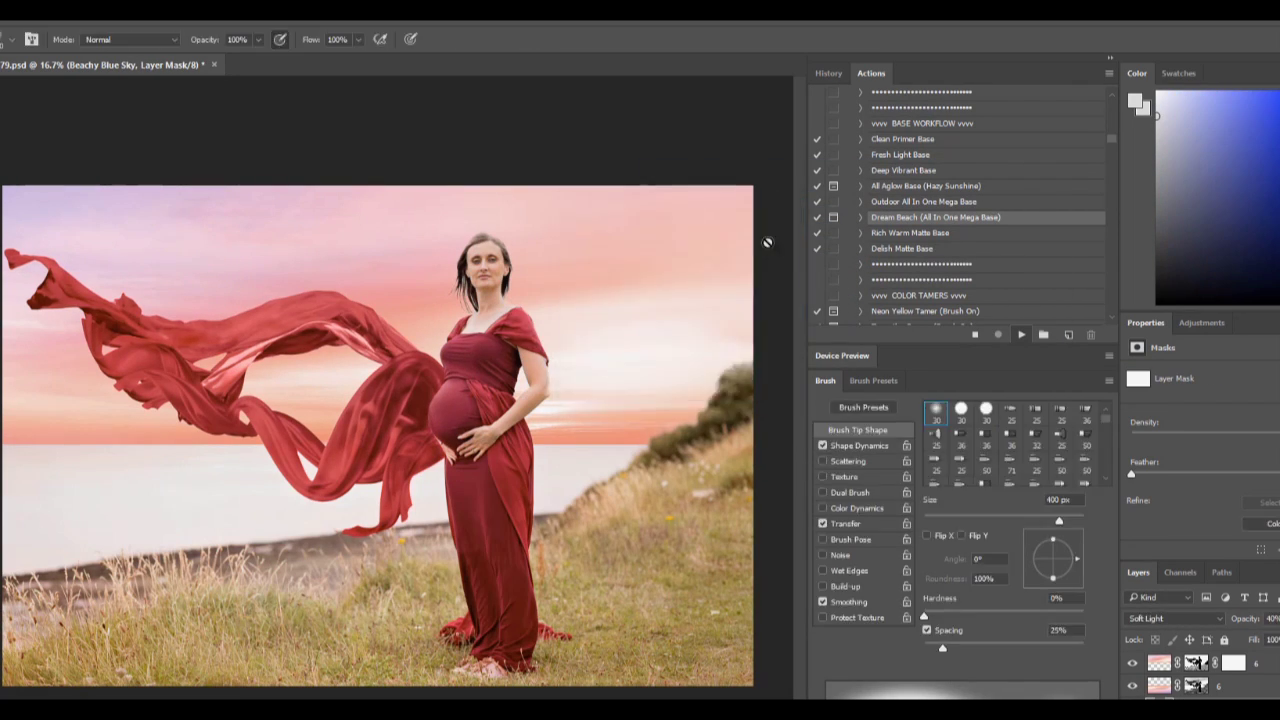
left_click(817, 275)
left_click(764, 234)
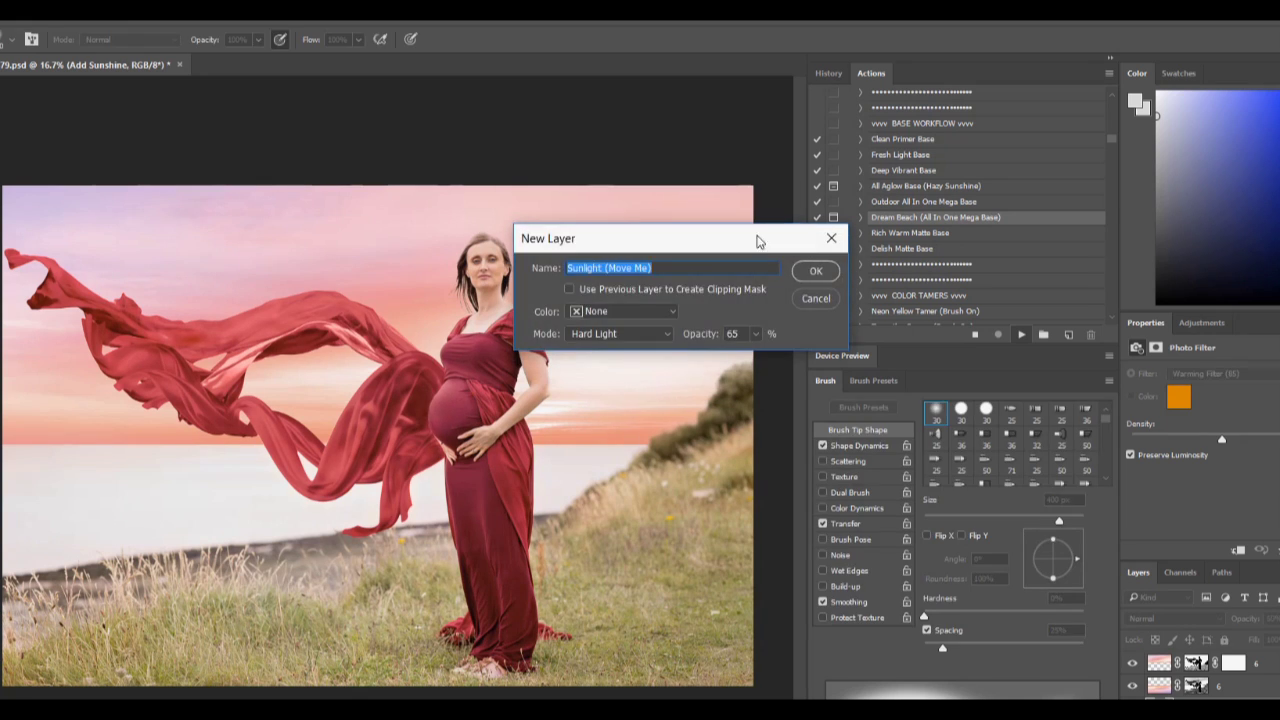
Step: Create the Sunlight (Move Me) glow, scaling it to 130% and shifting it right over the hillside
left_click(815, 268)
left_click(760, 246)
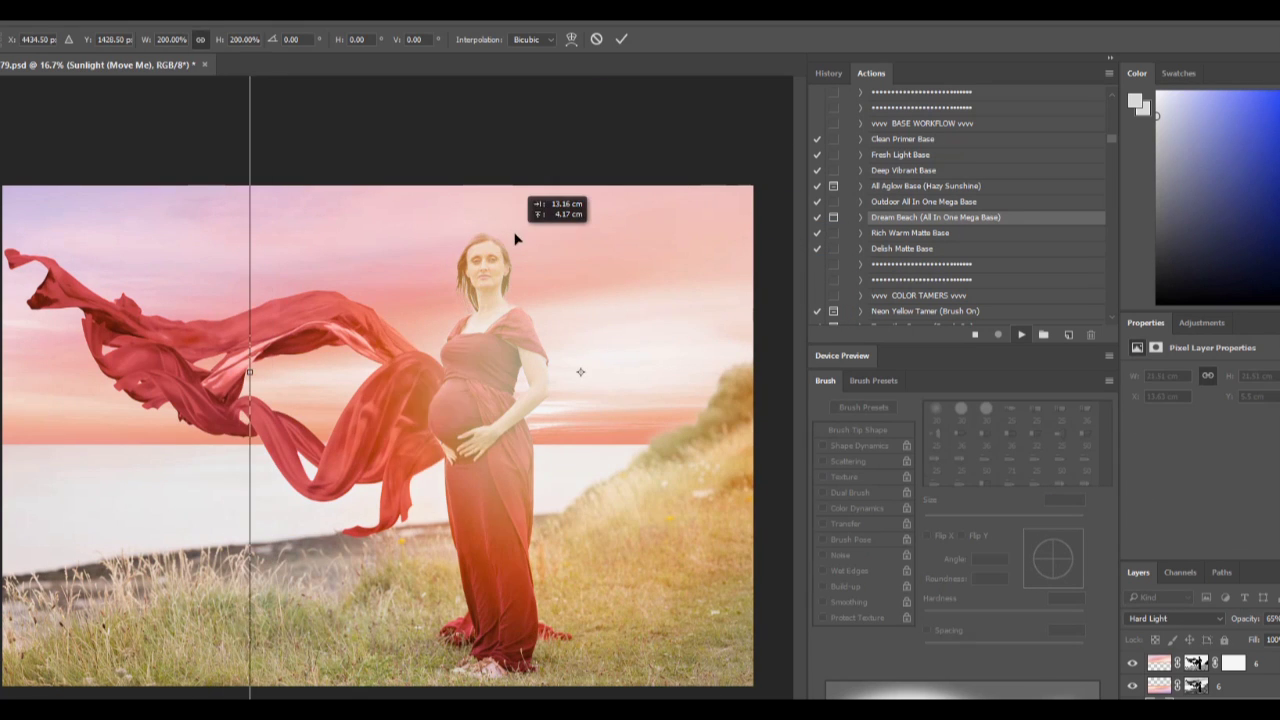
left_click_drag(415, 328, 637, 289)
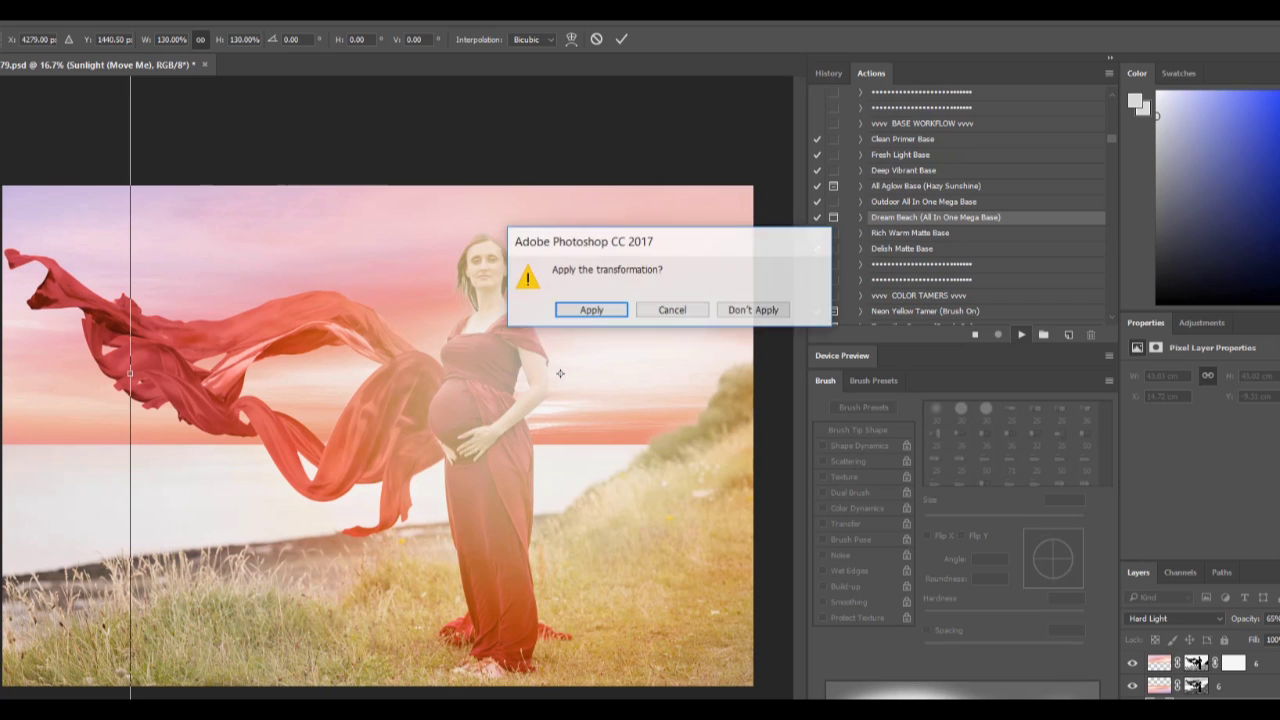
left_click(579, 309)
left_click(814, 221)
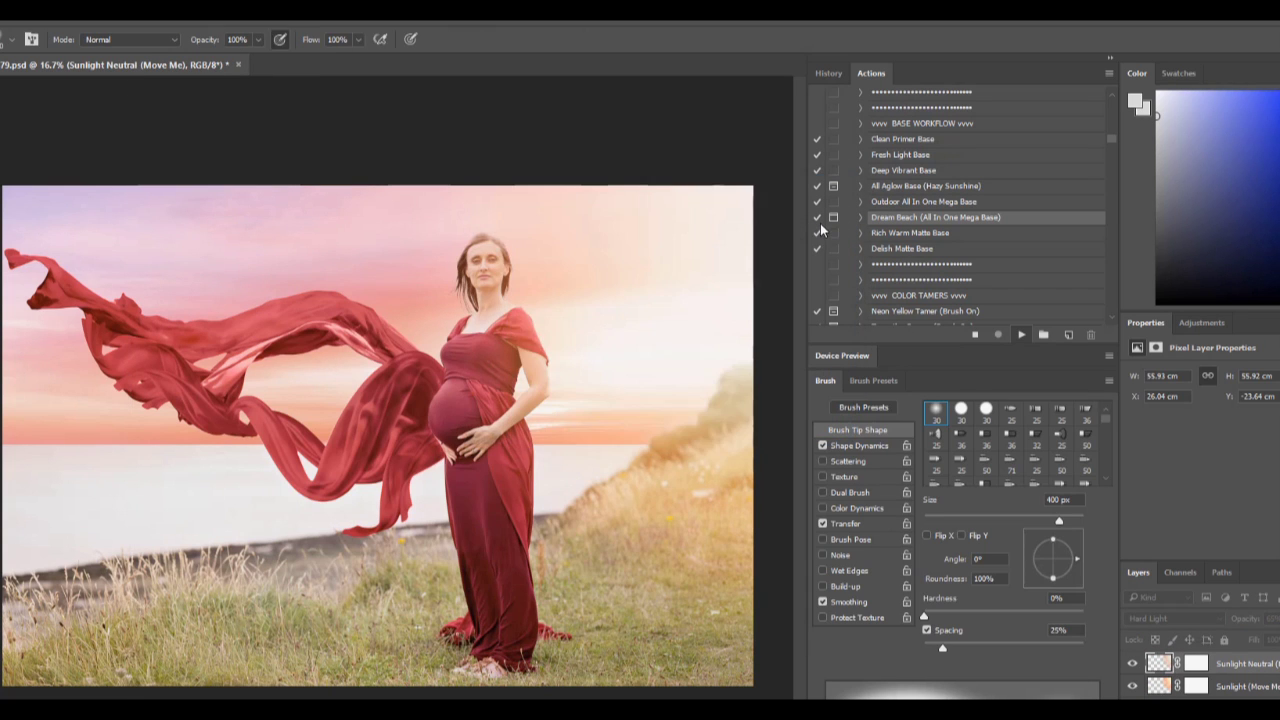
Step: Paint black at 56% opacity on the Sunlight mask to keep the glow off the woman's face
left_click(1195, 686)
key("d")
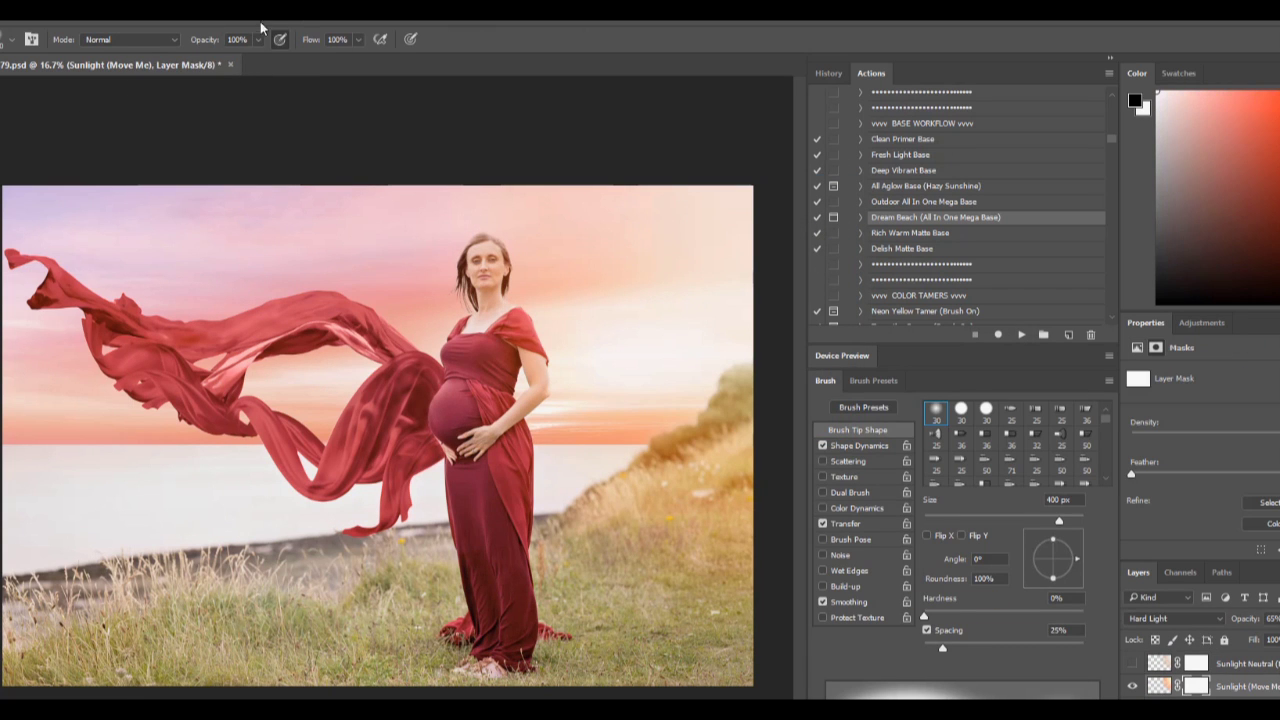
key("5")
key("6")
left_click_drag(466, 262, 503, 285)
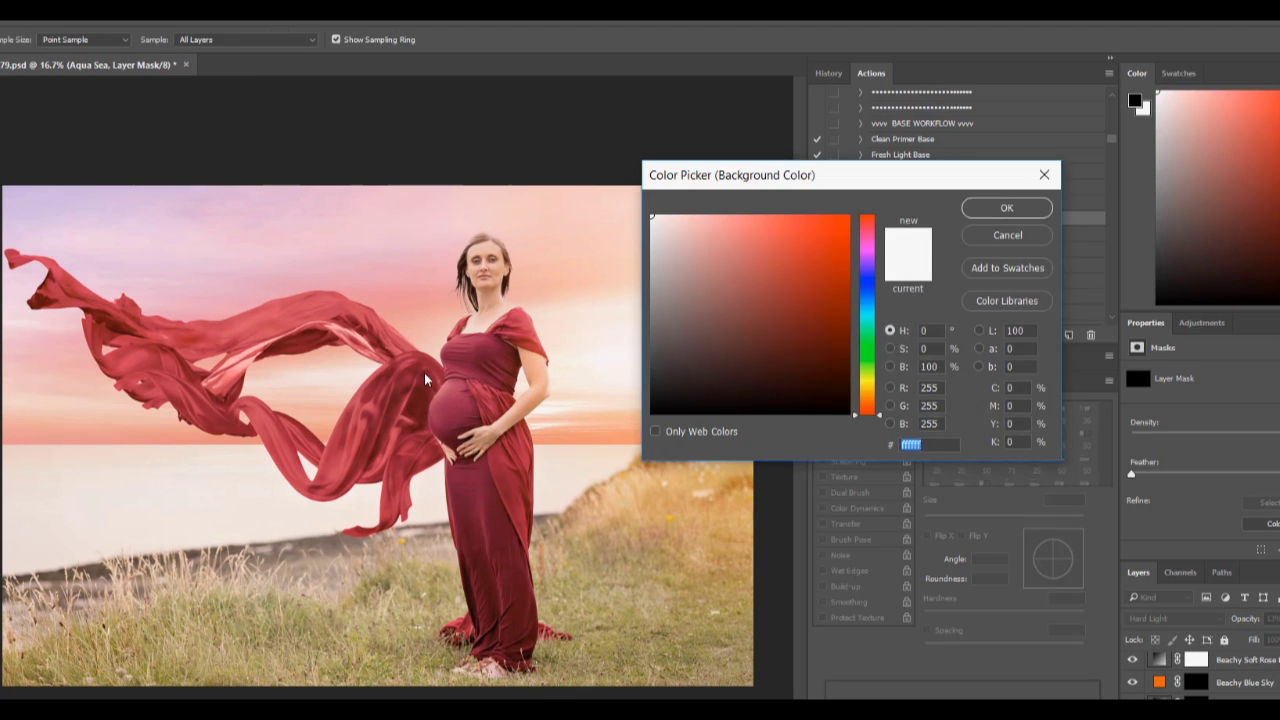
Step: Paint white on the Aqua Sea mask across the sea, removing spill from the shoreline and fabric
key("Return")
key("b")
key("x")
key("0")
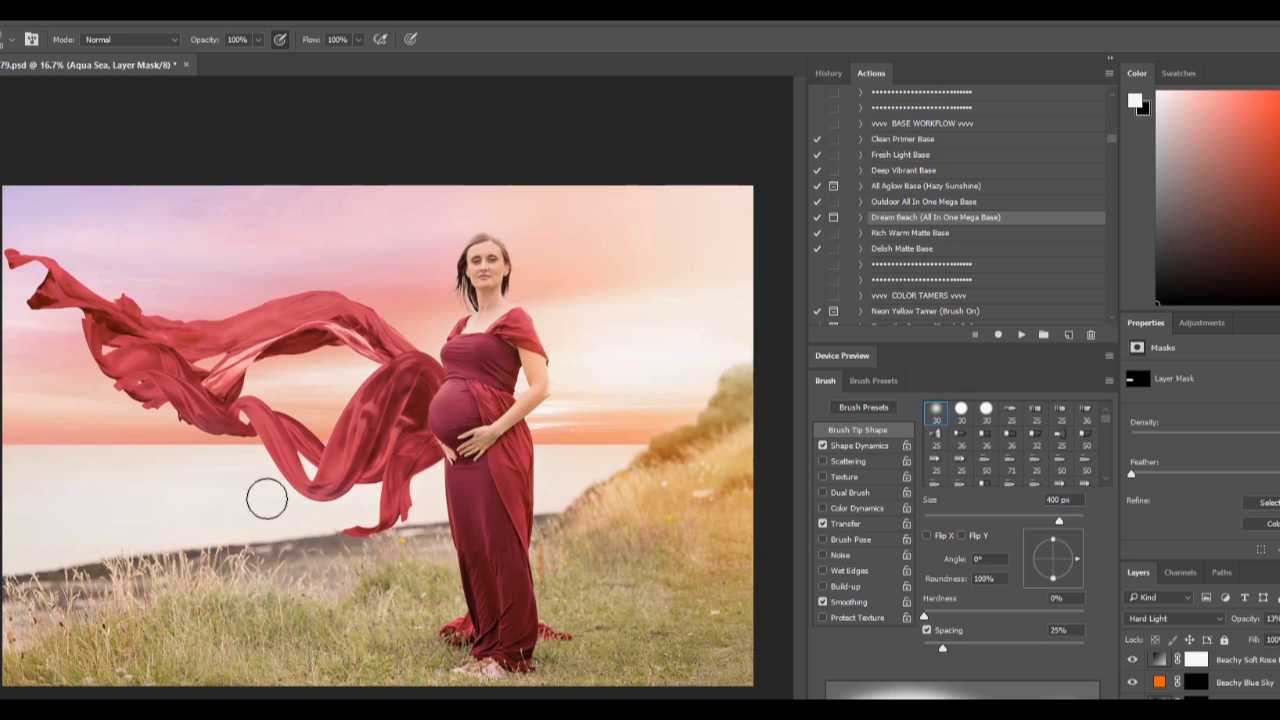
left_click_drag(243, 480, 420, 490)
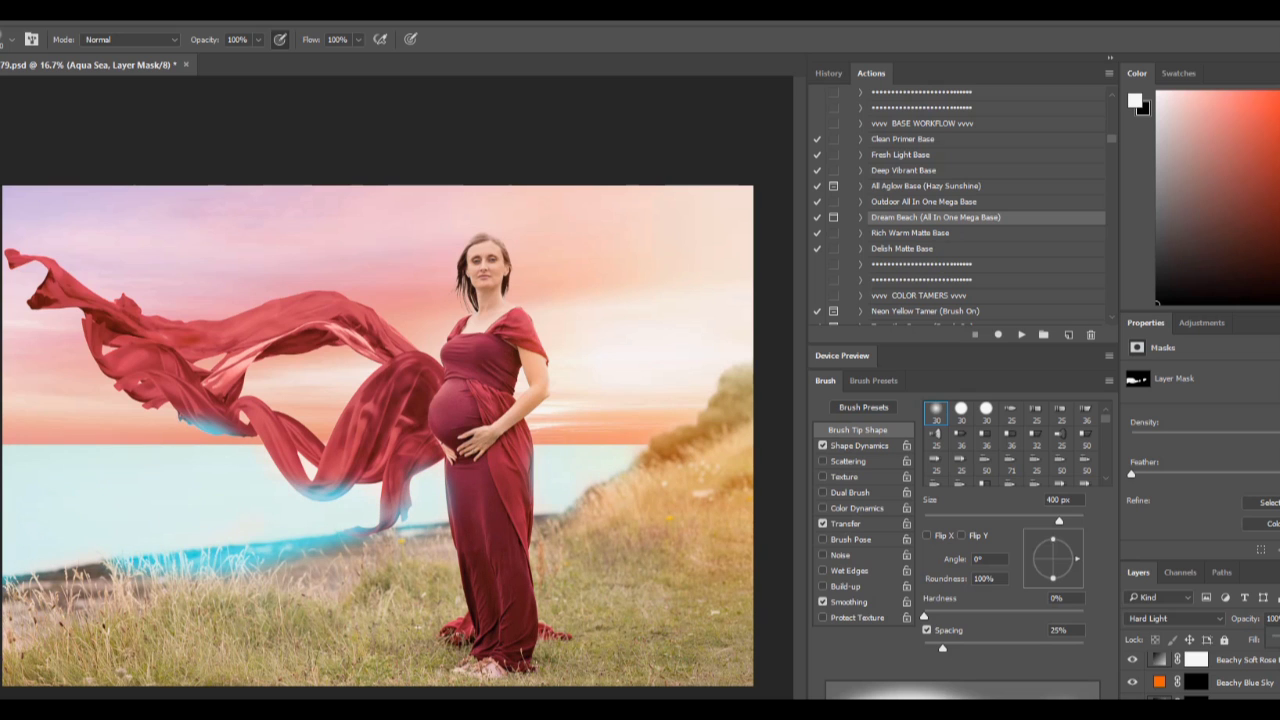
mouse_move(18, 595)
left_mouse_down()
mouse_move(400, 540)
mouse_move(405, 490)
mouse_move(294, 474)
left_mouse_up()
key("bracketleft")
key("bracketleft")
key("bracketleft")
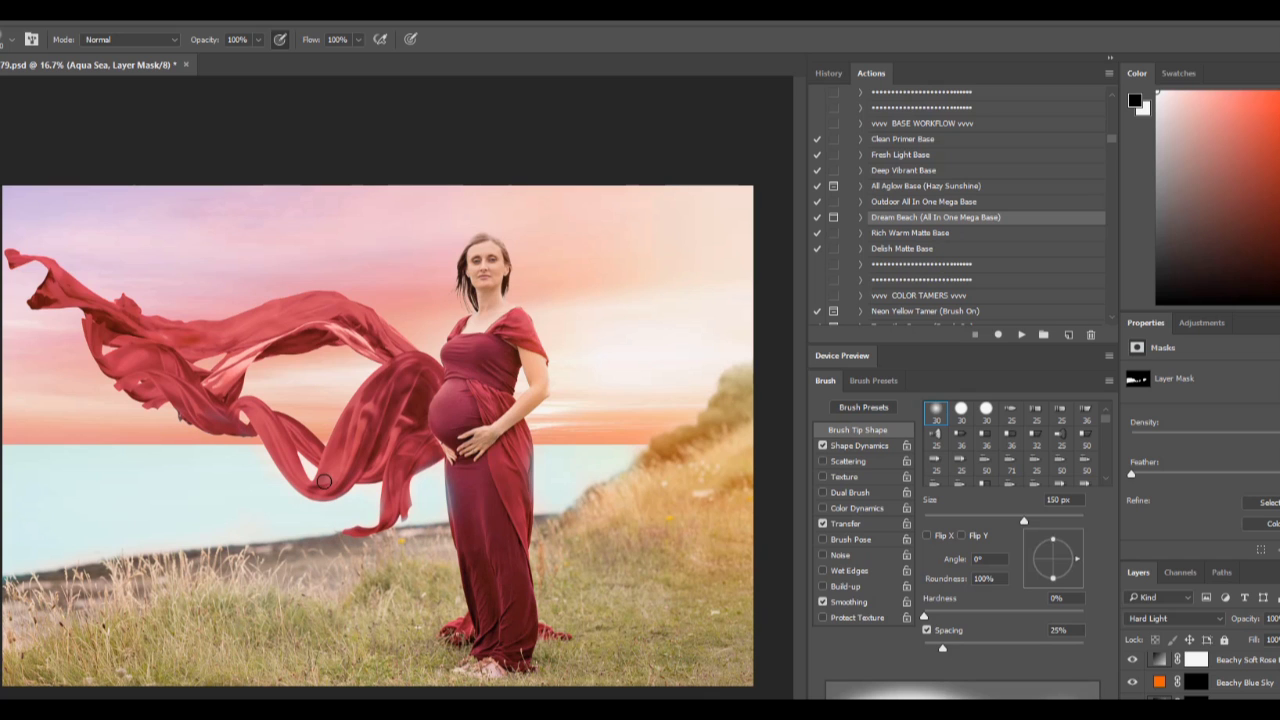
Step: Set layer 6 to Overlay and mask it over the grass with an 800 px brush
left_click(1240, 686)
left_click(1175, 618)
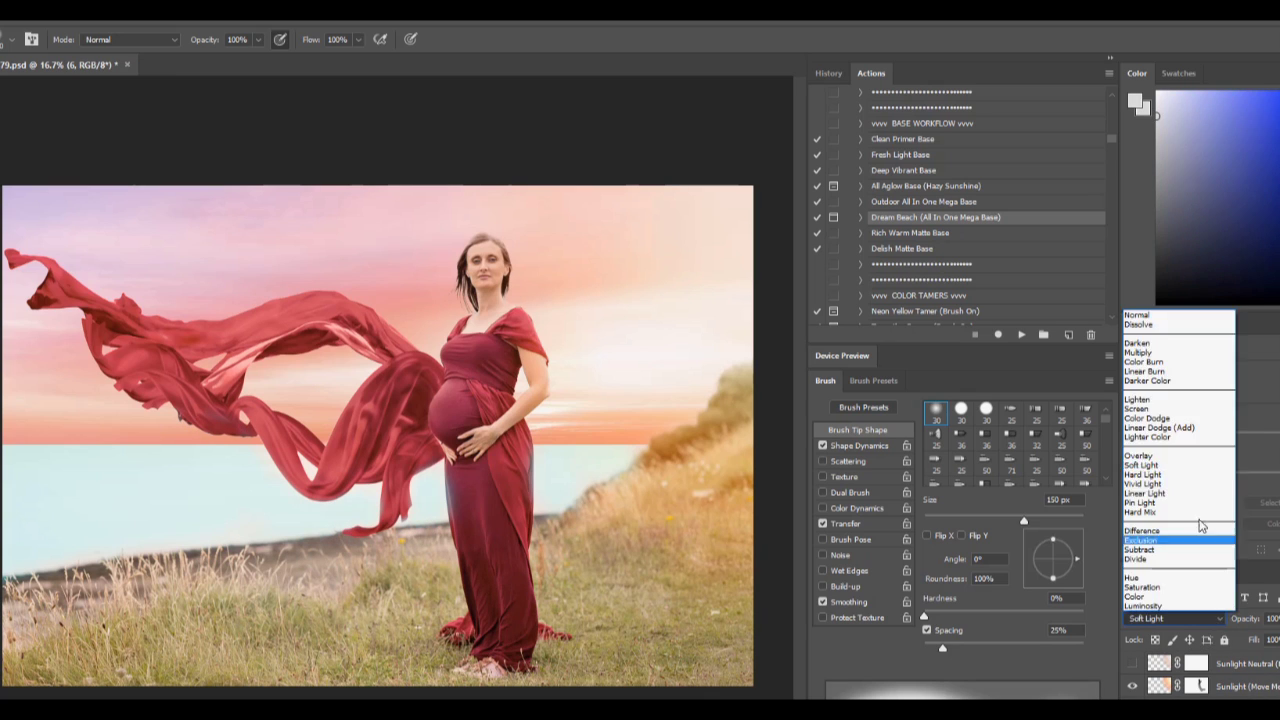
left_click(1187, 456)
left_click(1196, 686)
key("bracketright")
key("bracketright")
key("bracketright")
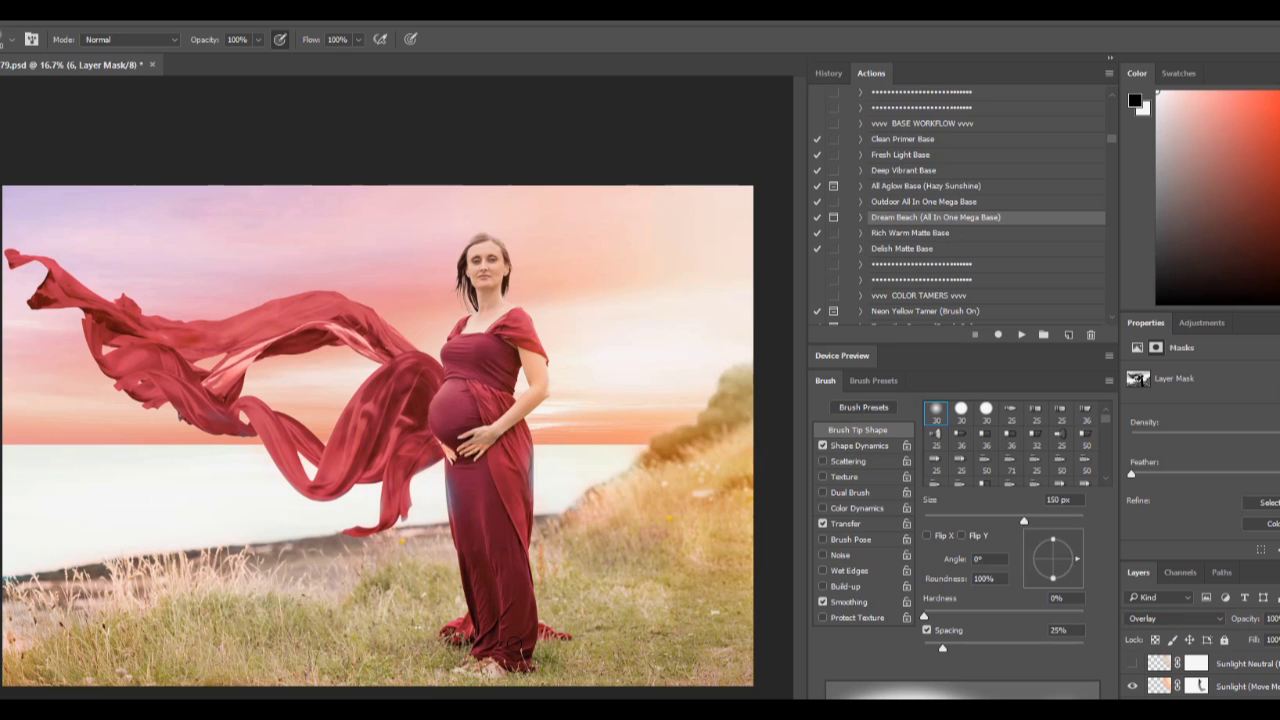
left_click_drag(480, 670, 650, 600)
Step: Soften the orange horizon band with a 400 px brush at 37% opacity
key("alt+bracketleft")
key("3")
key("7")
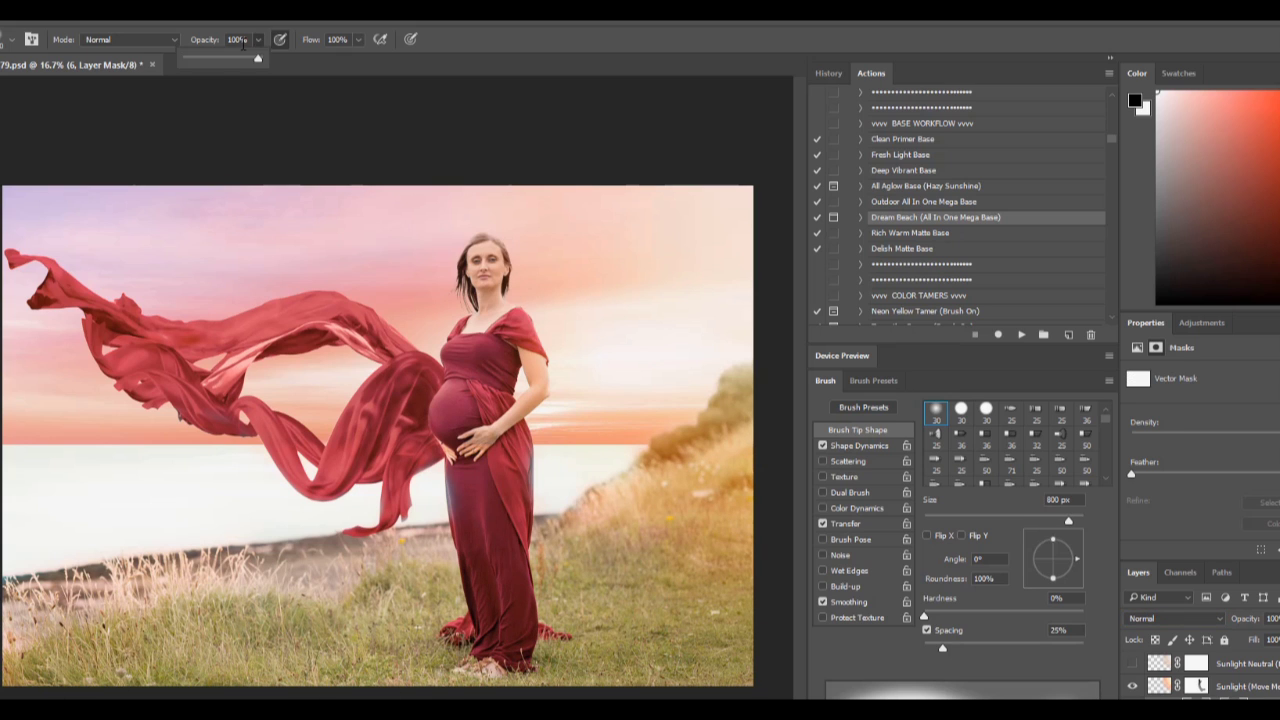
key("bracketleft")
key("bracketleft")
key("bracketleft")
left_click_drag(10, 465, 640, 440)
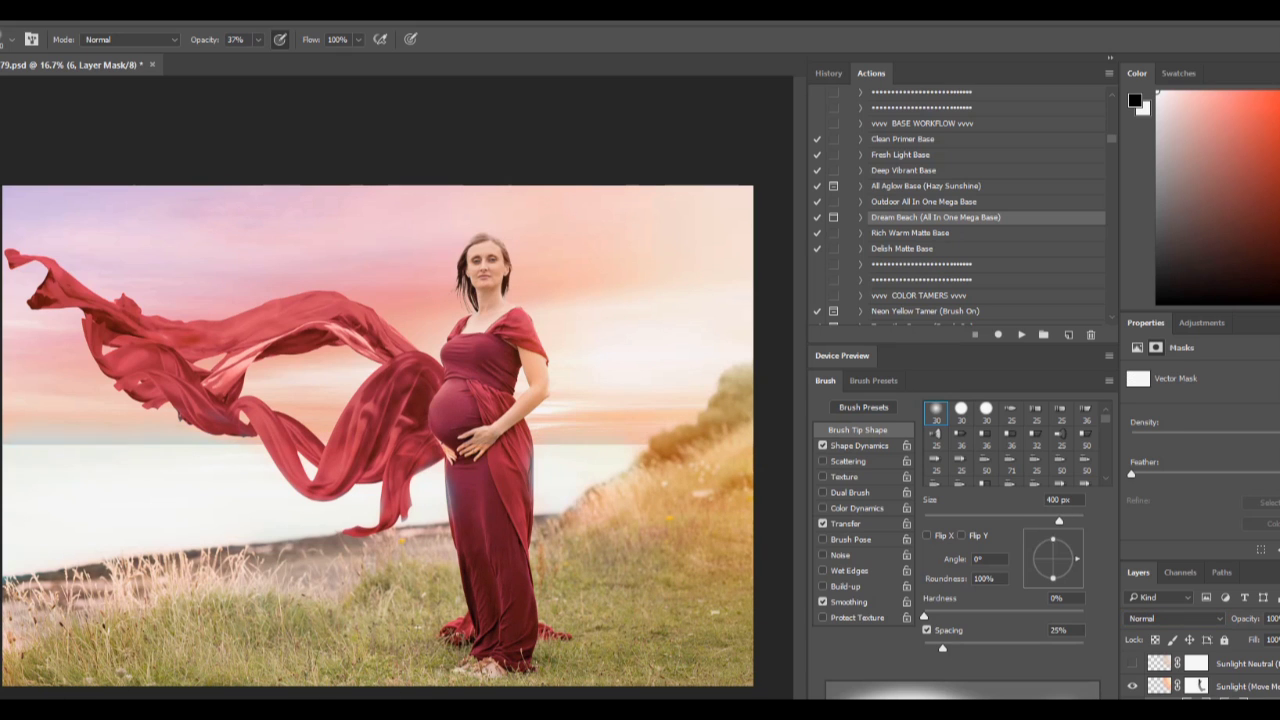
mouse_move(14, 424)
left_mouse_down()
mouse_move(250, 426)
mouse_move(272, 444)
left_mouse_up()
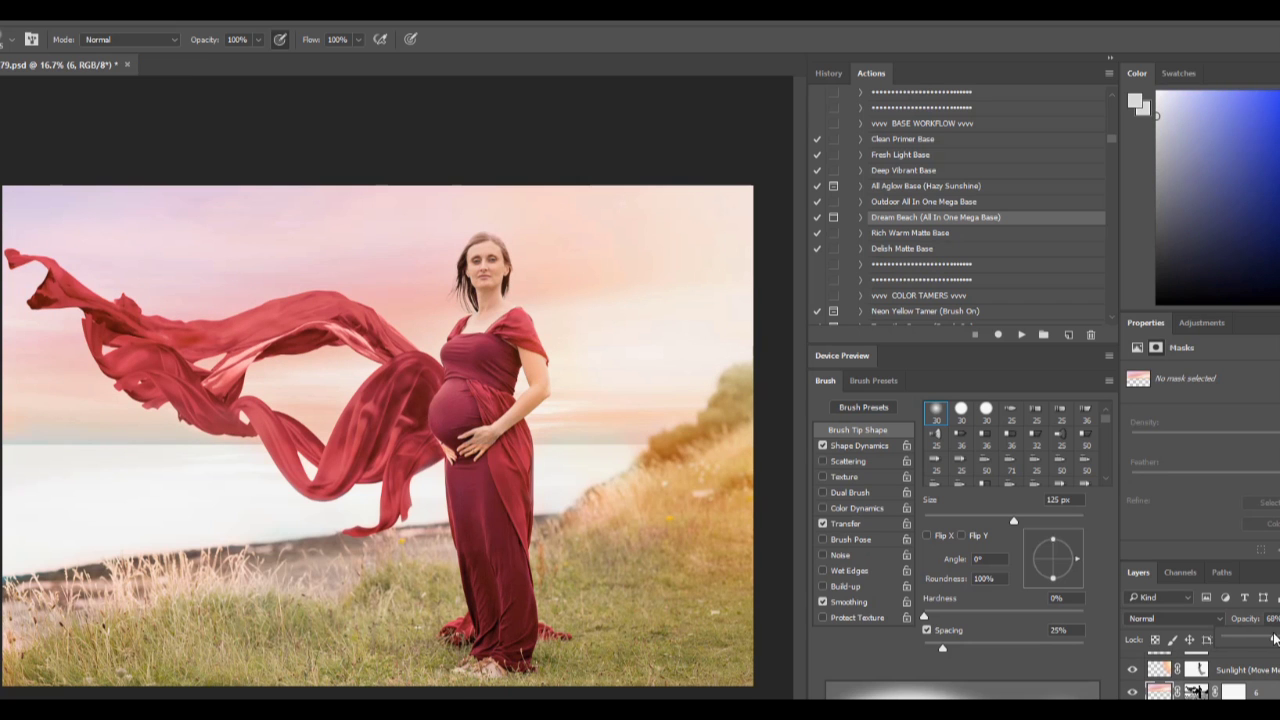
Step: Raise Sunlight opacity to 70% and run the Rock Star (Starburst Vignette) action
left_click_drag(1274, 640, 1278, 640)
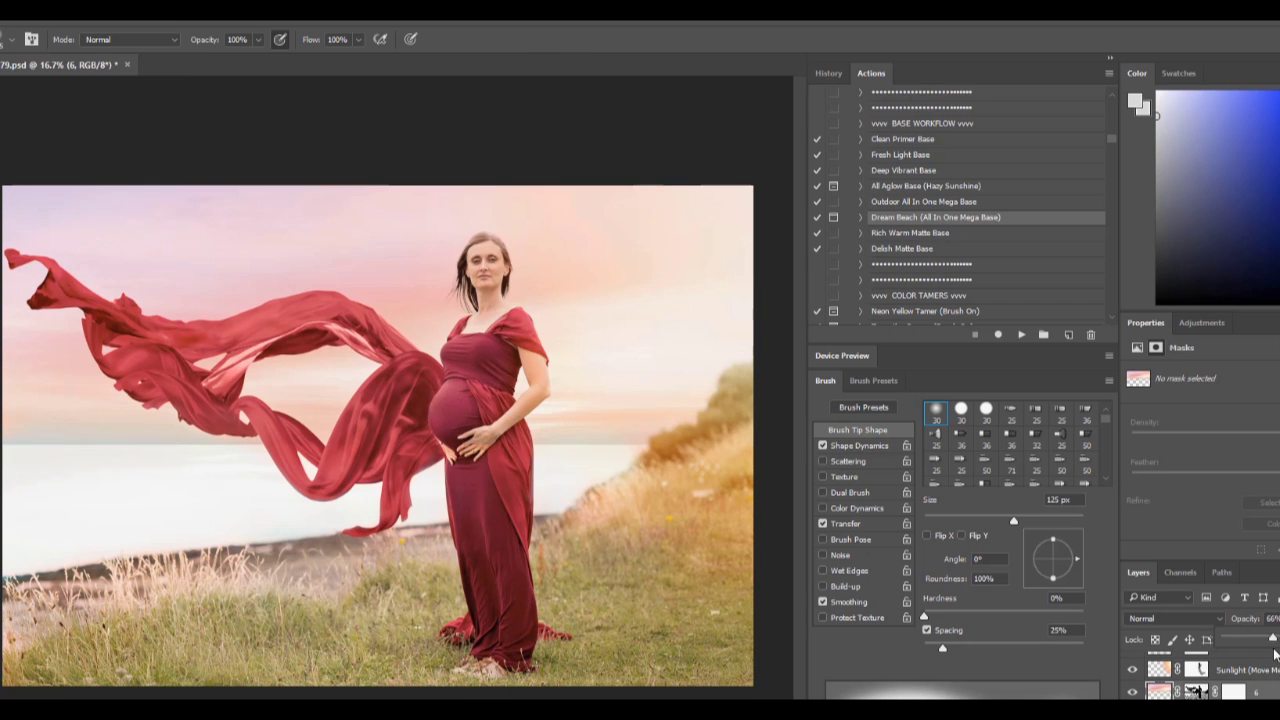
left_click_drag(1110, 140, 1119, 165)
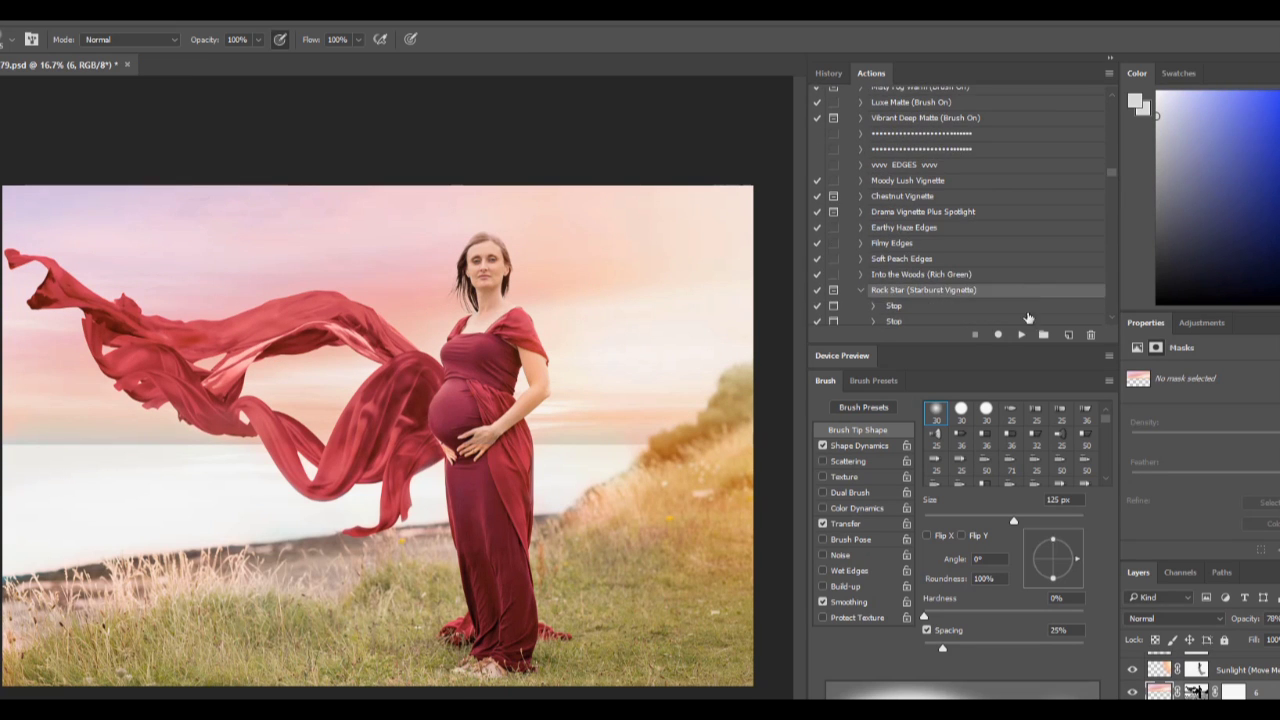
left_click(1021, 334)
left_click(651, 331)
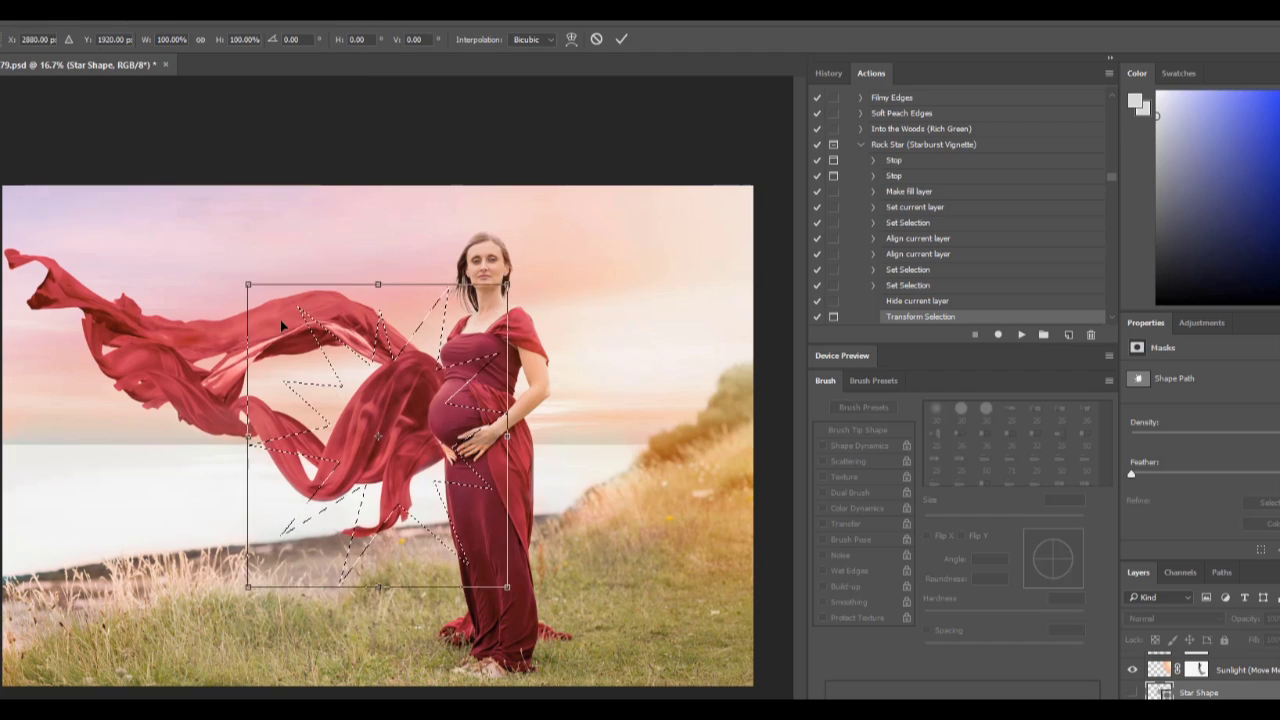
Step: Move the star shape up and right, stretch it taller and wider, and commit it
left_click_drag(380, 410, 493, 361)
left_click_drag(493, 529, 470, 629)
left_click_drag(346, 380, 318, 377)
key("Return")
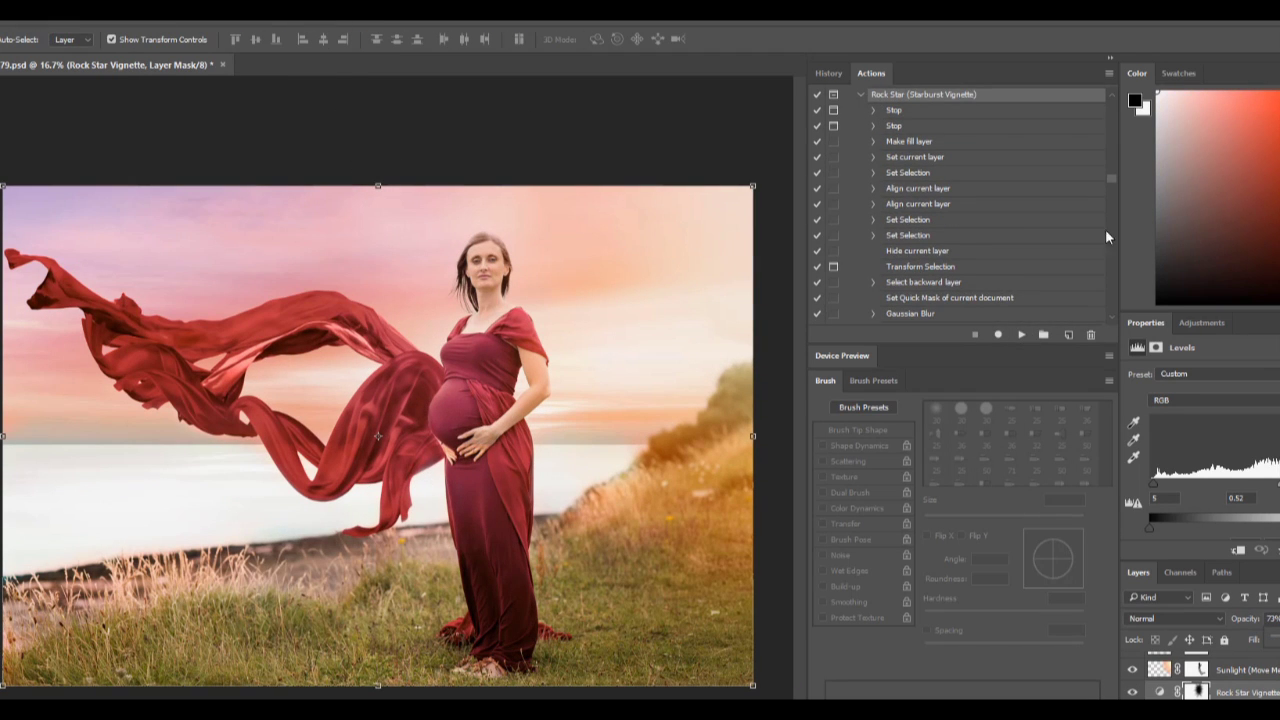
Step: Play the Cat's Pajamas (Finish Boost) action
scroll(1105, 237, "down", 5)
scroll(1108, 188, "down", 3)
left_click(1014, 231)
left_click(1021, 334)
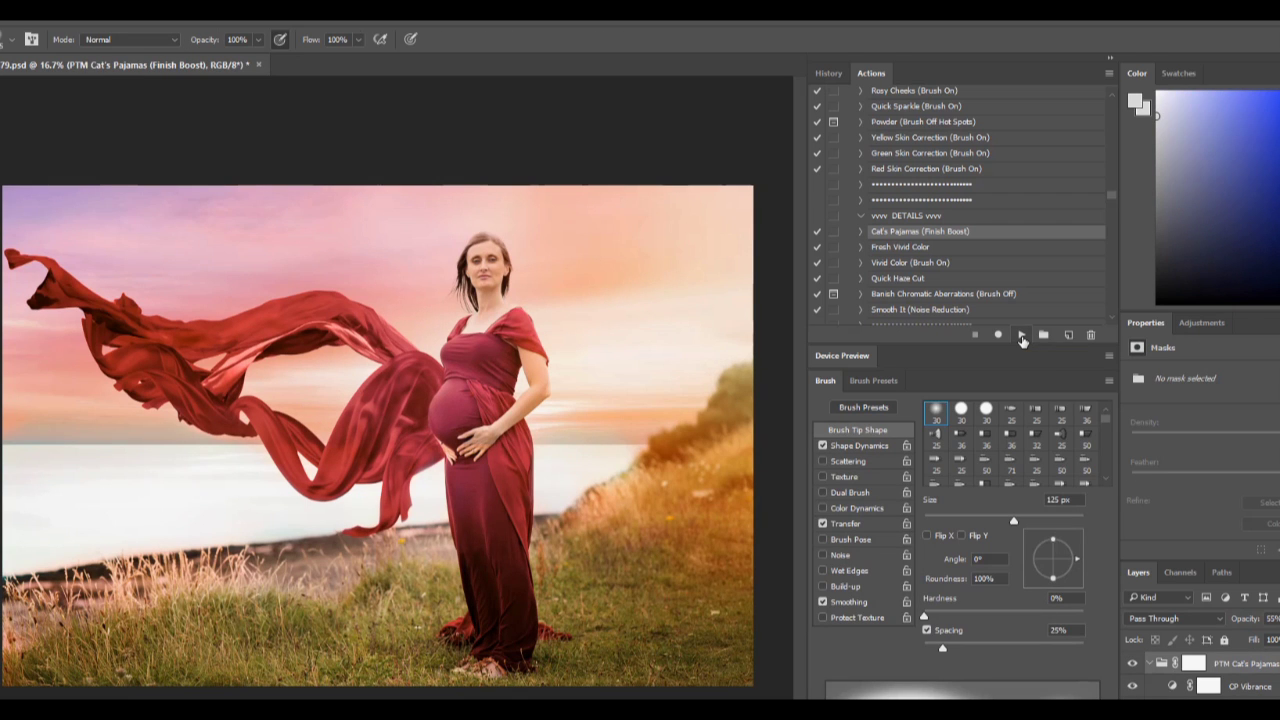
Step: Compare the original photo with the fully edited result in History
left_click(828, 73)
left_click_drag(1108, 262, 1108, 95)
left_click(880, 94)
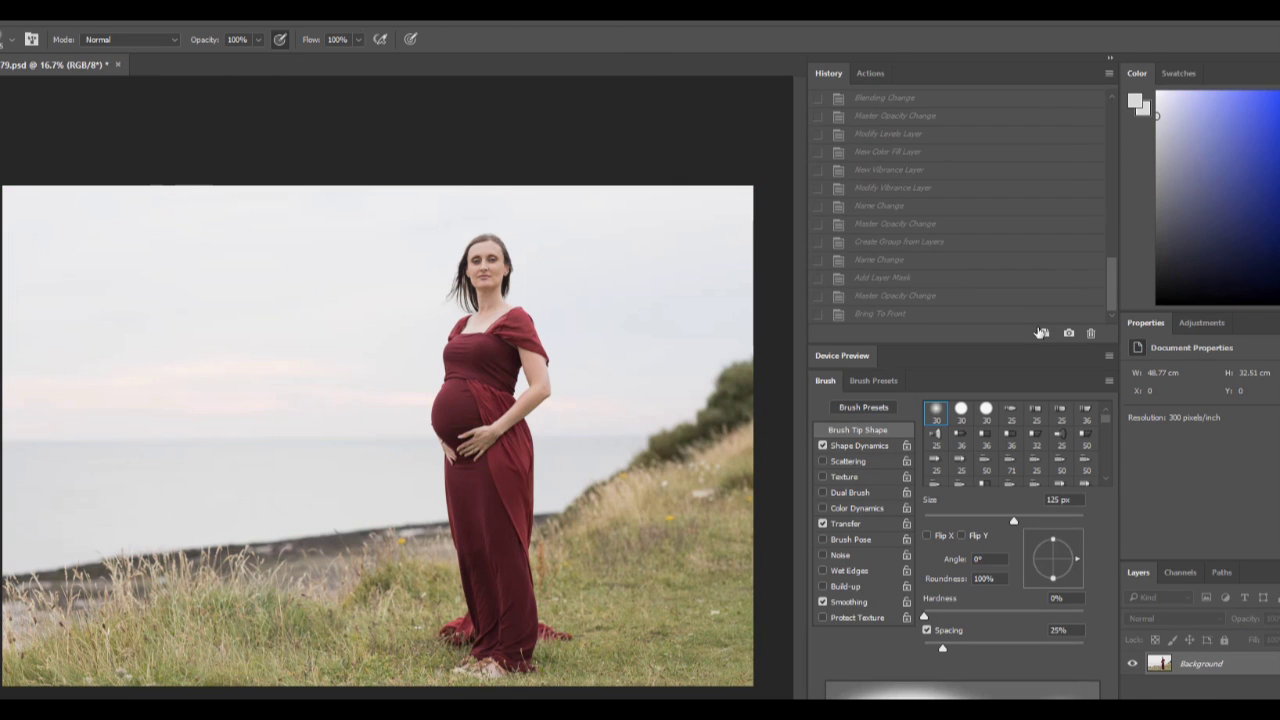
left_click(1040, 314)
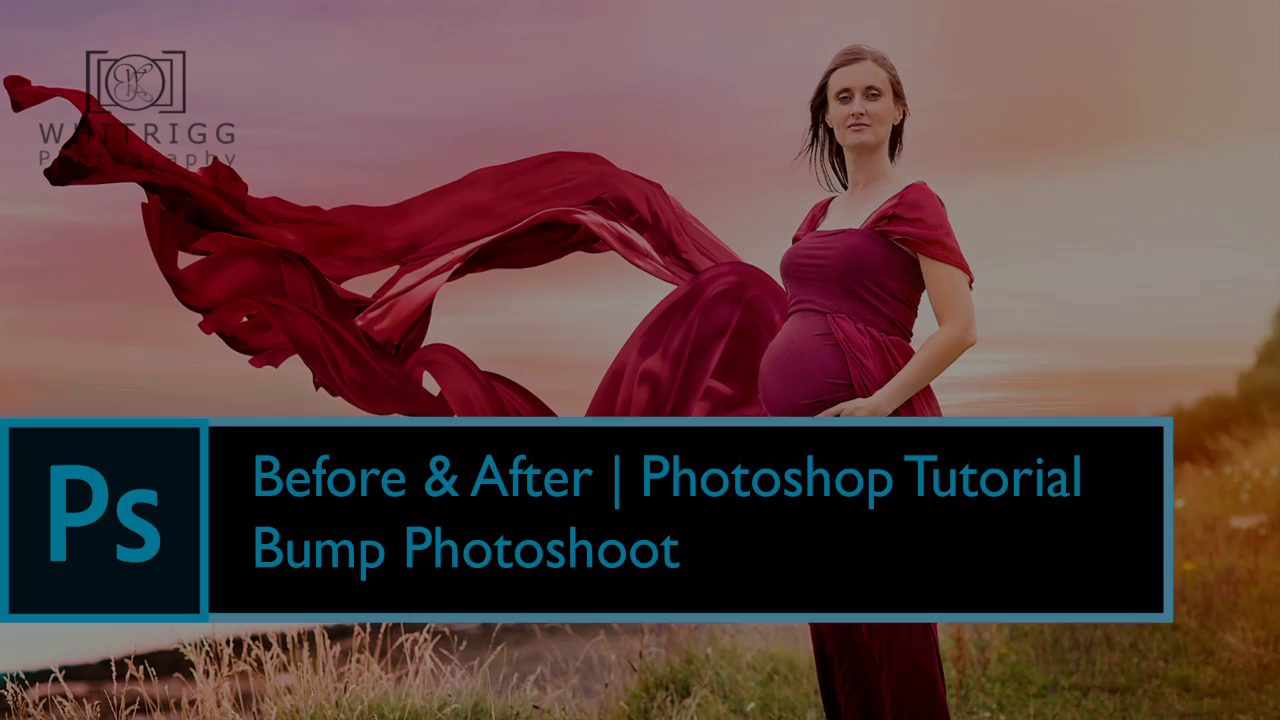